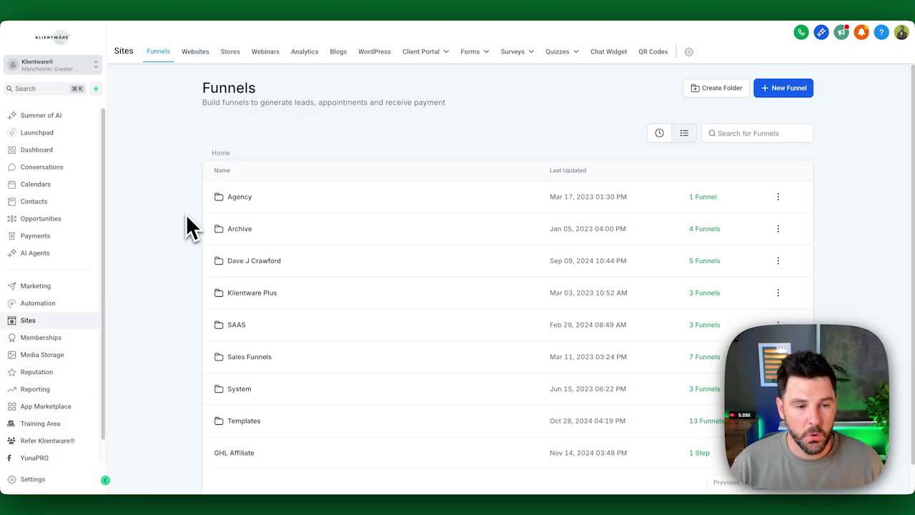
Step: Open the "All Calls Booked > Email > SMS" workflow from the Call Booking Automation folder of the automation workflows
click(77, 309)
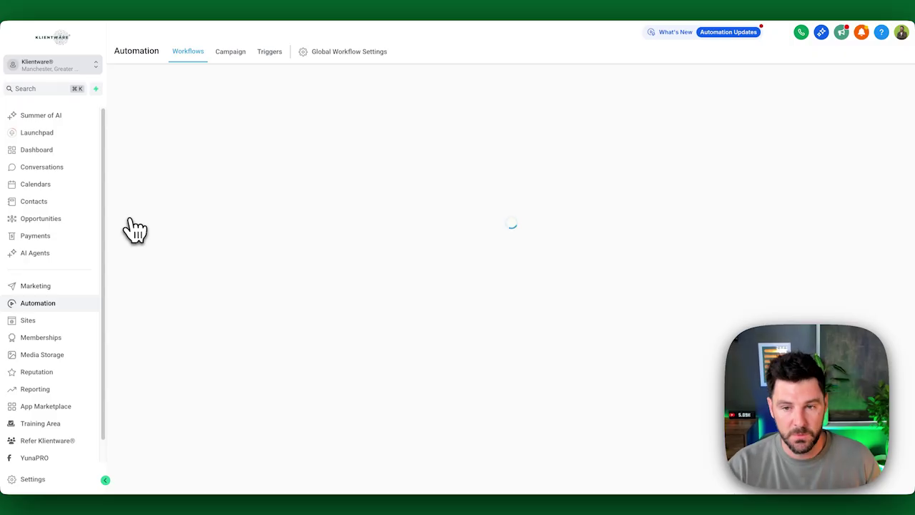
scroll(214, 221, down, 1)
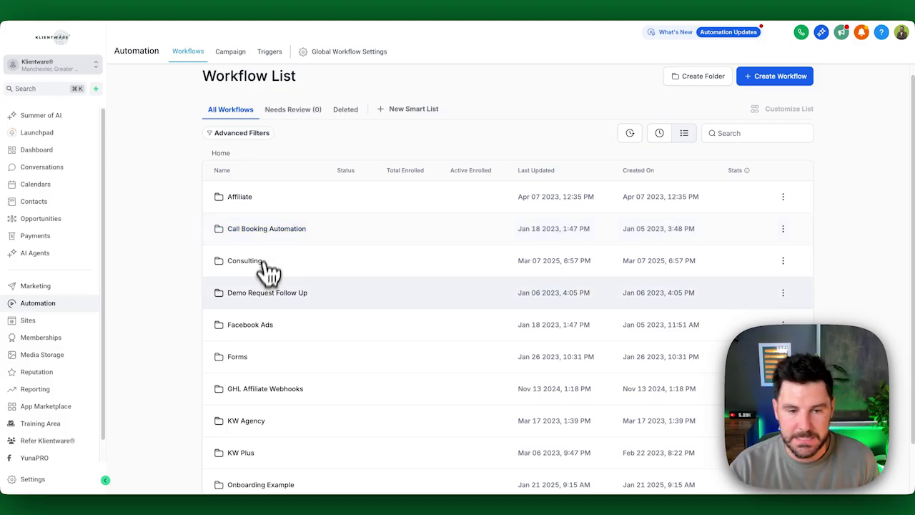
scroll(261, 300, down, 1)
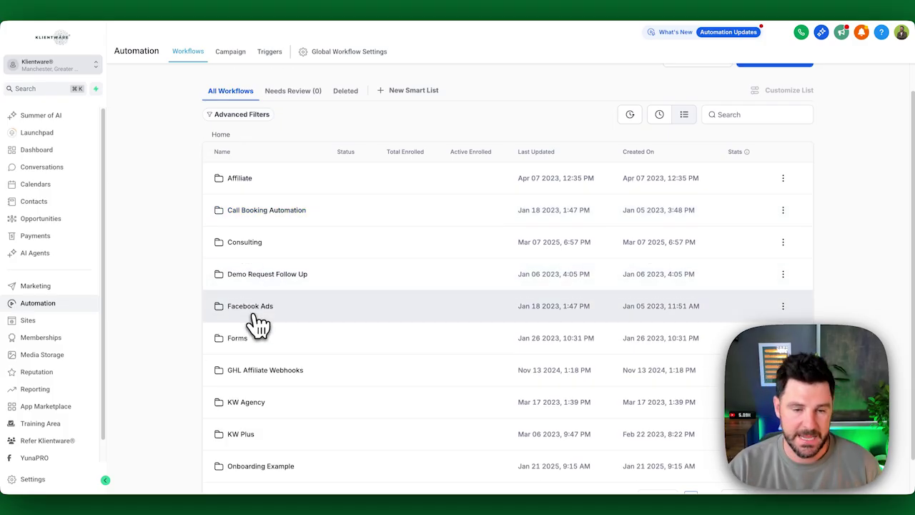
scroll(265, 318, down, 1)
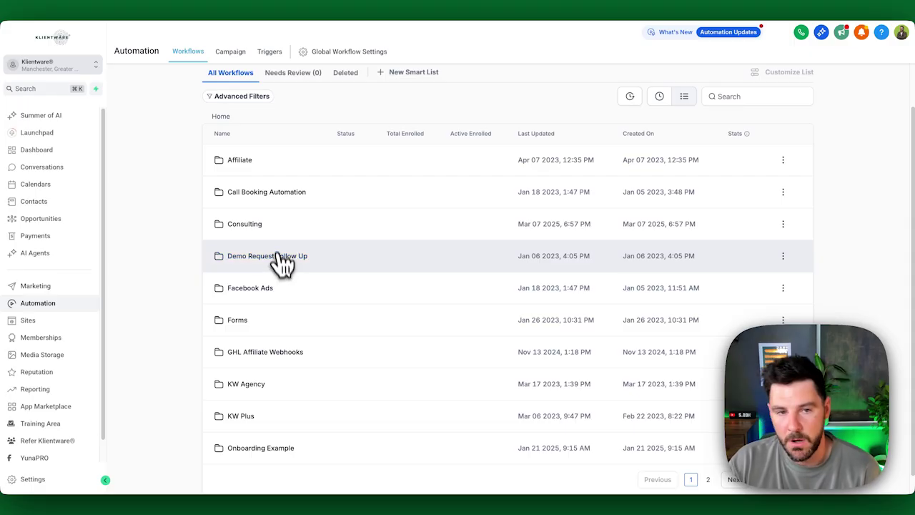
scroll(272, 228, down, 1)
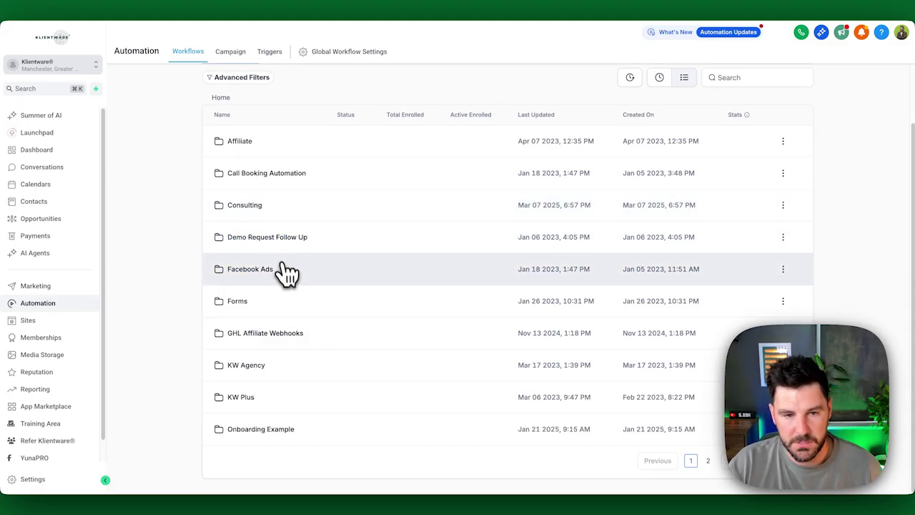
click(259, 179)
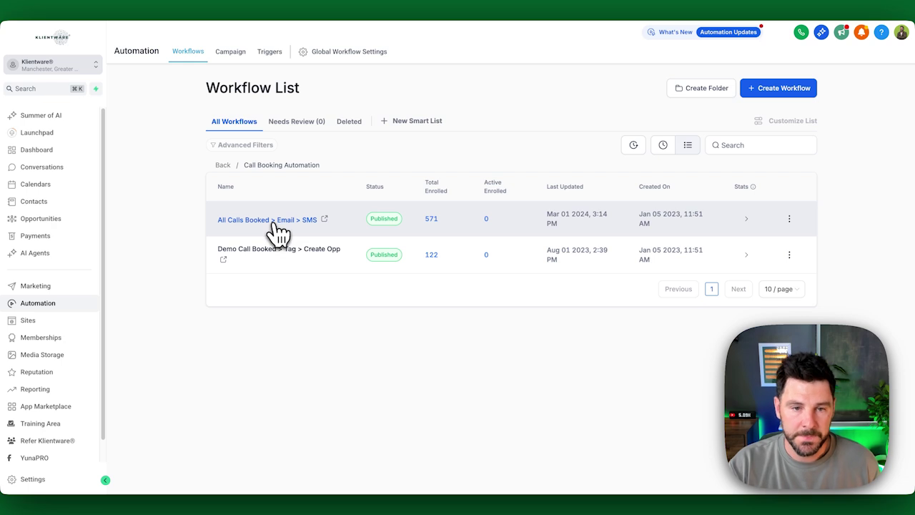
click(278, 233)
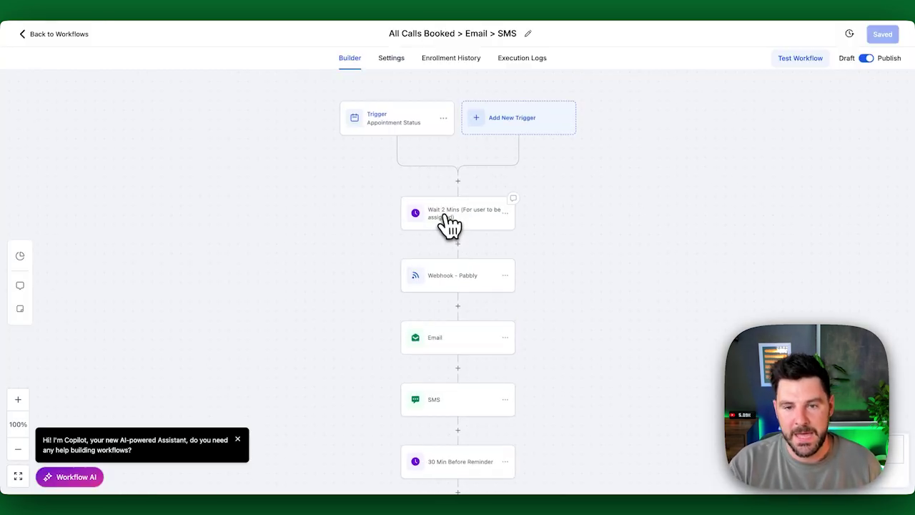
Step: Review the workflow's sequence and browse the actions available for insertion after its trigger, then return to the workflow list
scroll(458, 204, down, 1)
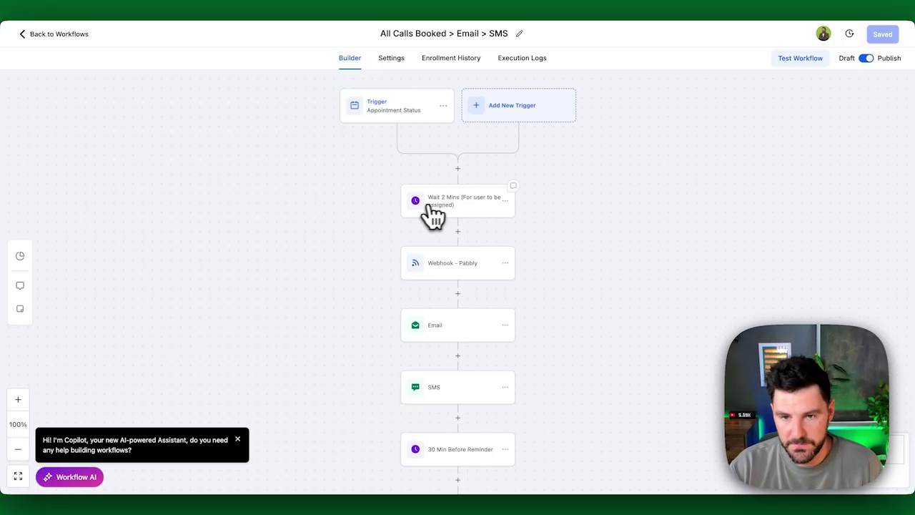
scroll(454, 284, down, 3)
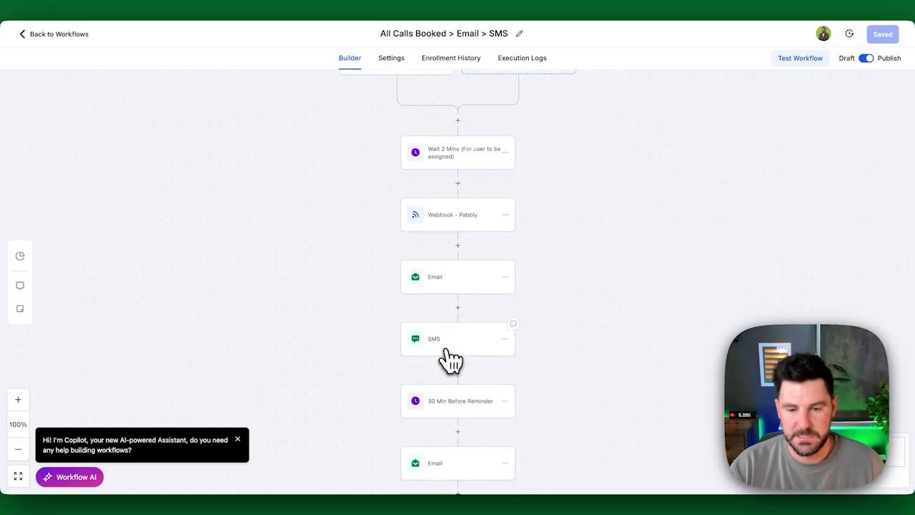
scroll(454, 365, up, 2)
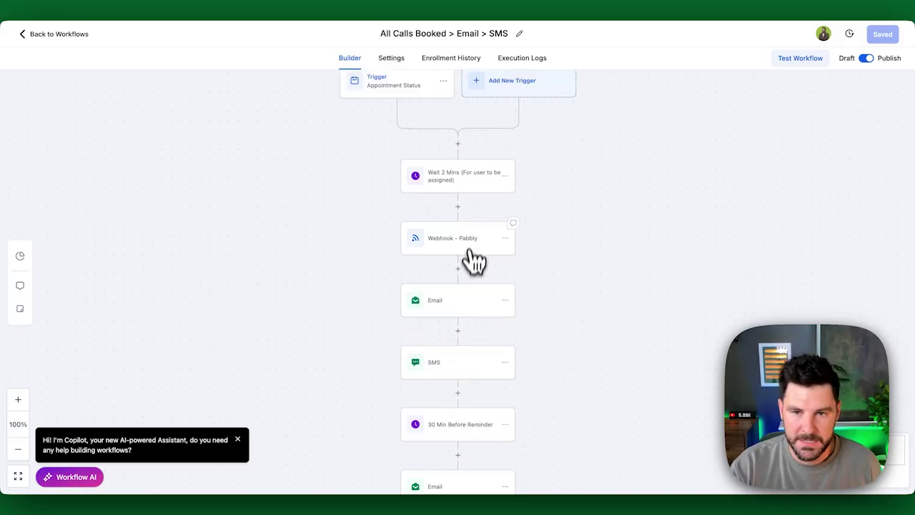
click(458, 147)
scroll(697, 241, down, 1)
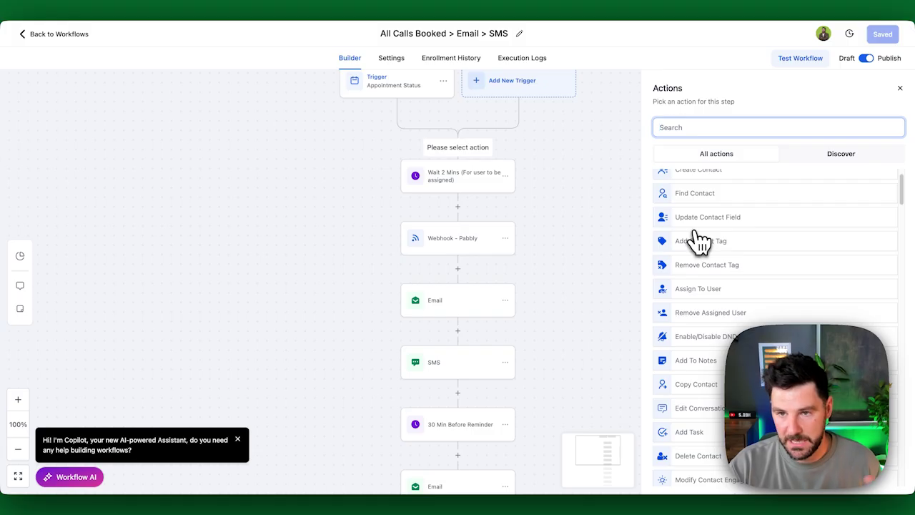
scroll(697, 241, down, 7)
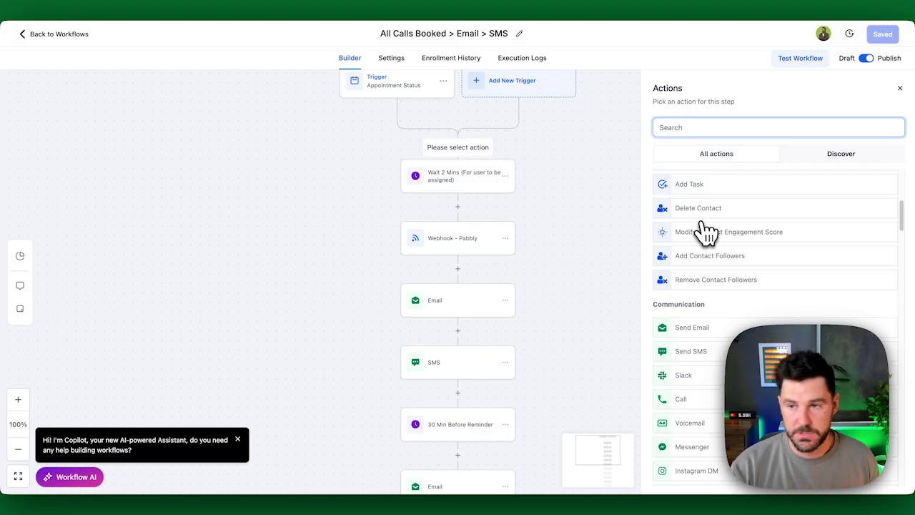
click(901, 88)
click(62, 34)
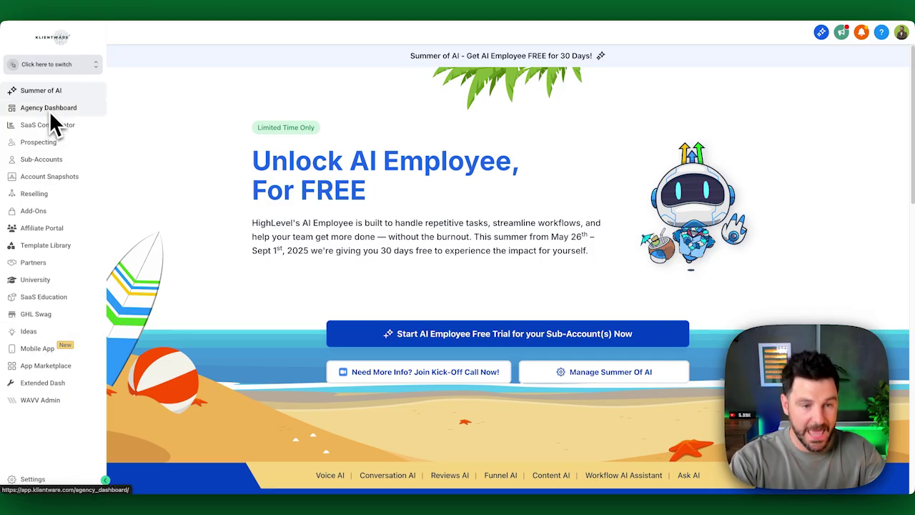
Step: View the agency-level Company, Team and Phone Integration settings, and leave the settings
click(51, 481)
click(25, 149)
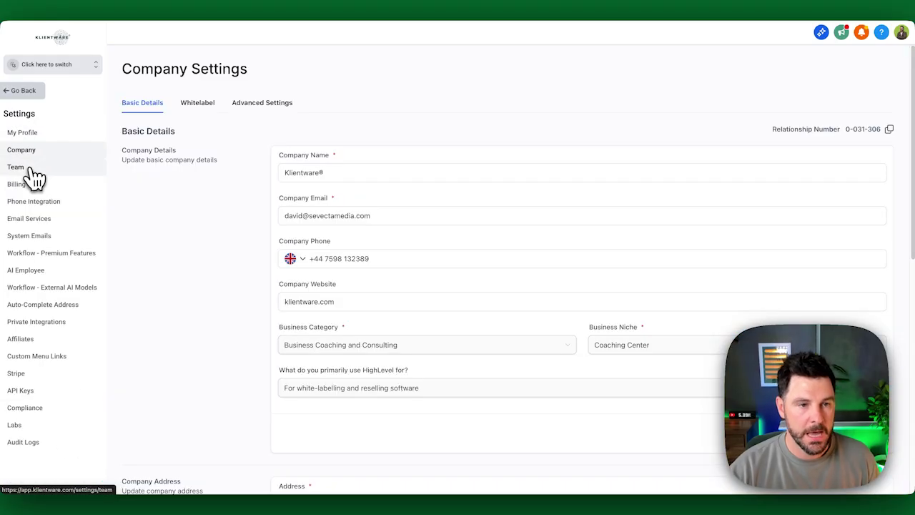
click(28, 166)
click(28, 201)
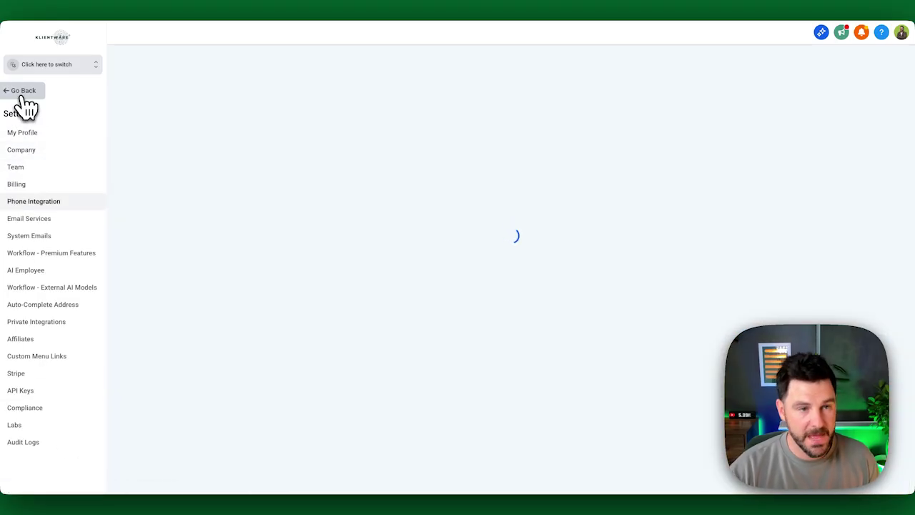
click(22, 91)
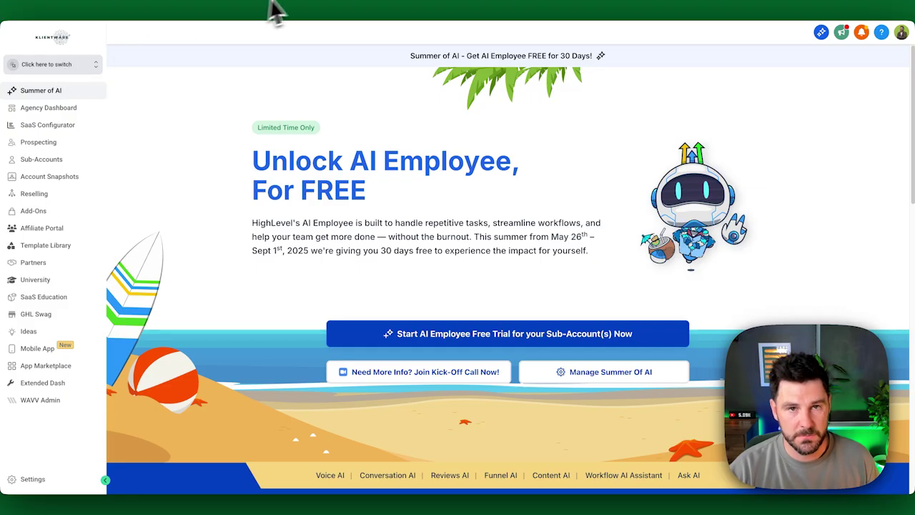
Step: Browse the apps offered in the agency's App Marketplace
click(301, 5)
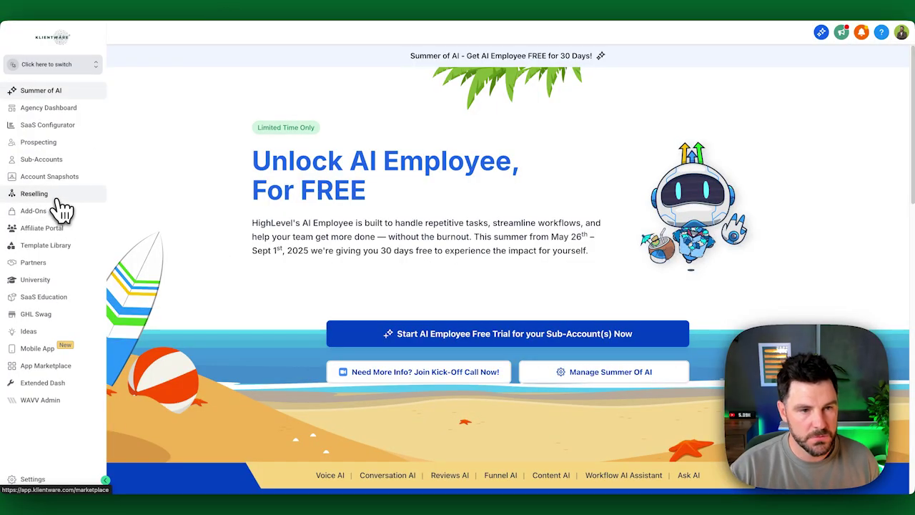
click(54, 370)
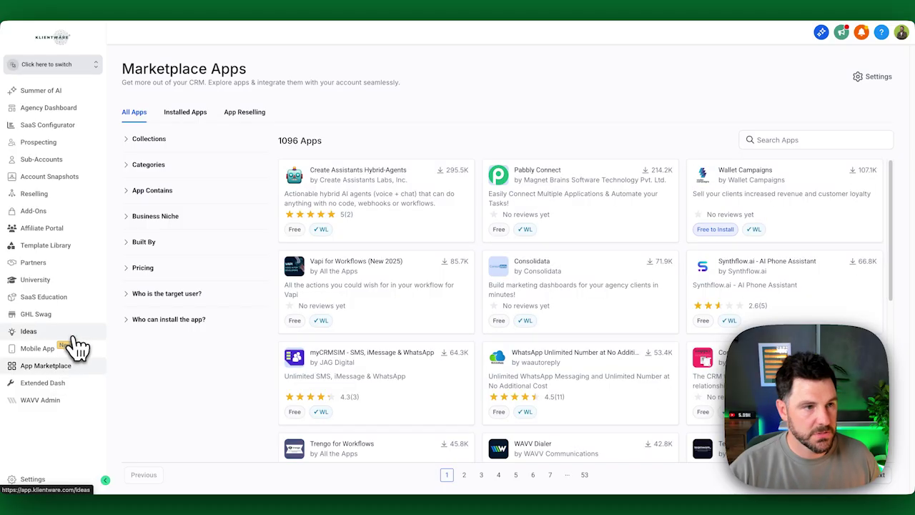
scroll(643, 300, down, 3)
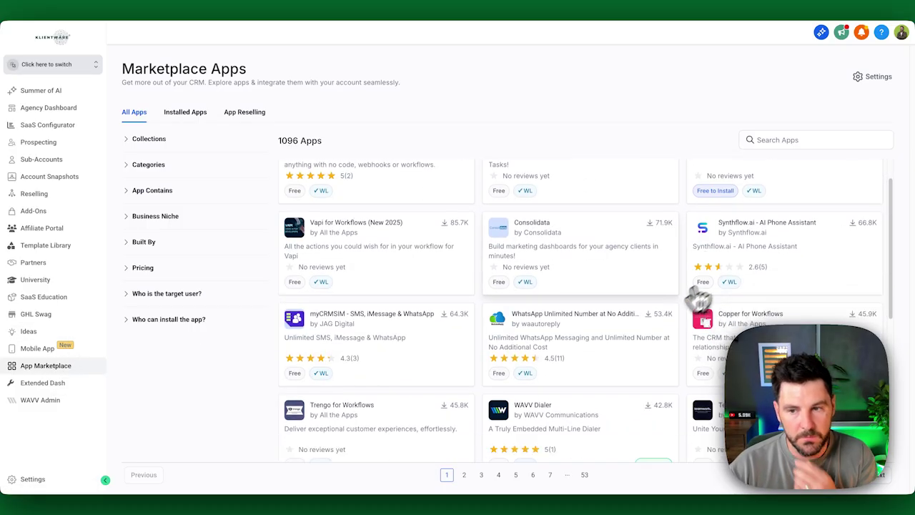
scroll(625, 306, down, 2)
scroll(619, 306, up, 5)
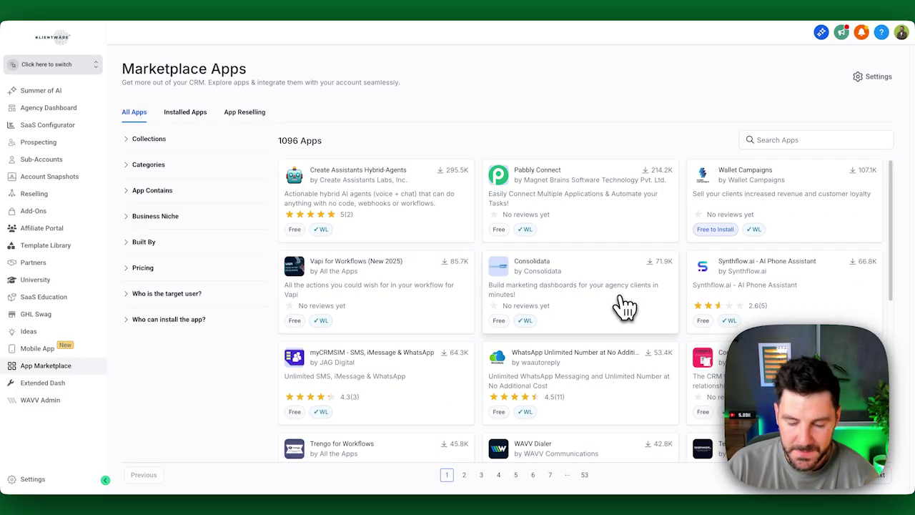
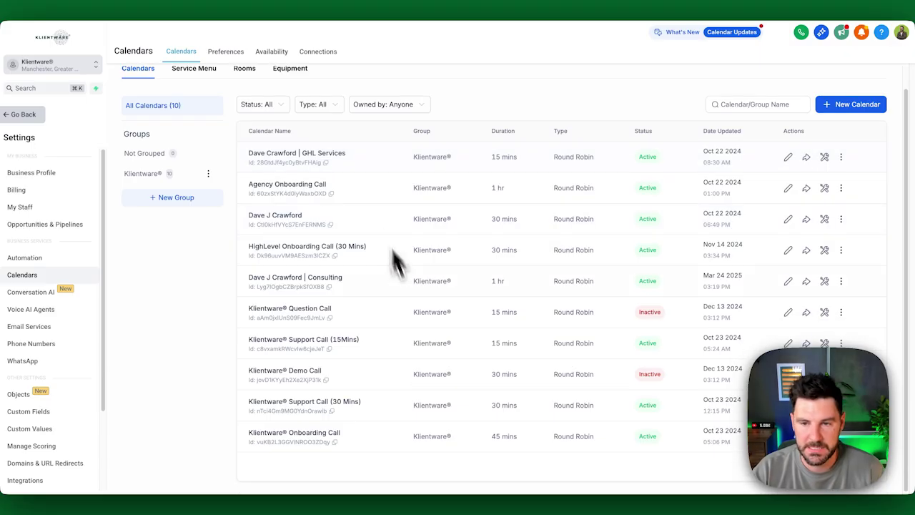
Step: Leave the calendar settings and view the contacts list and the stages of the Klientware® opportunities pipeline
click(30, 116)
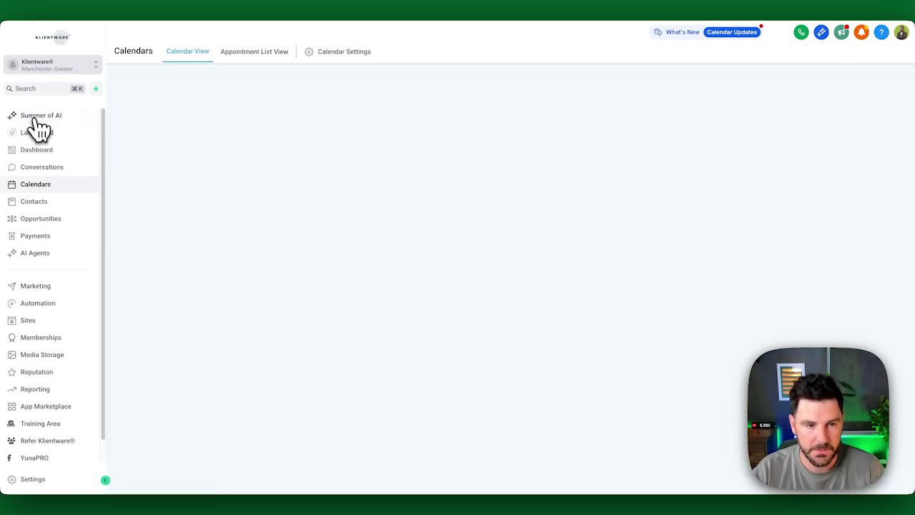
click(45, 203)
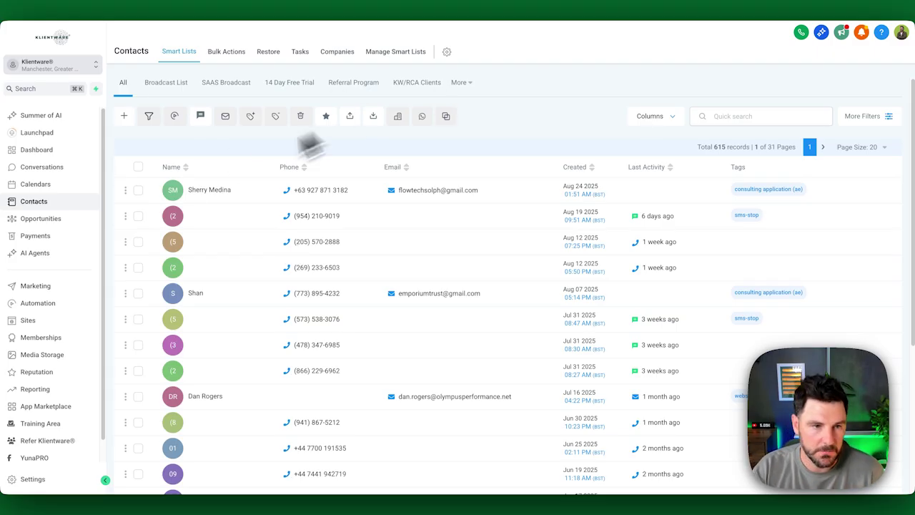
click(48, 220)
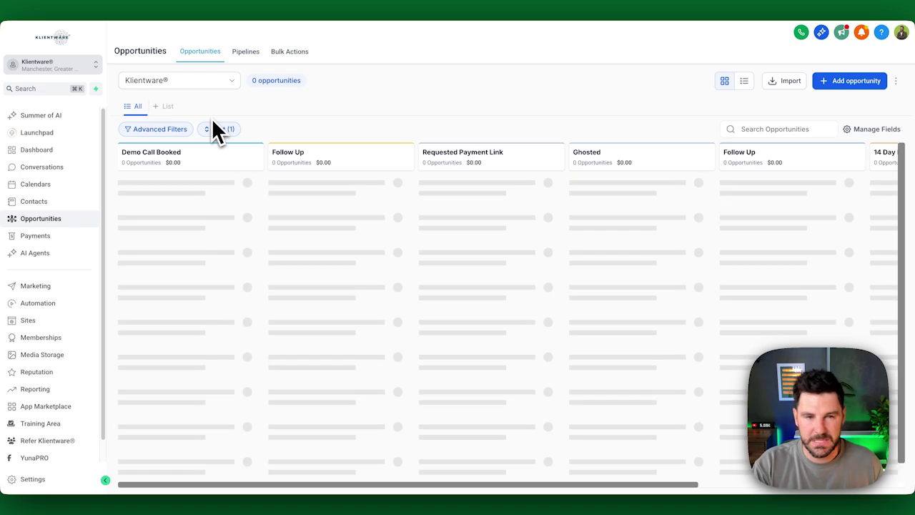
scroll(228, 189, right, 5)
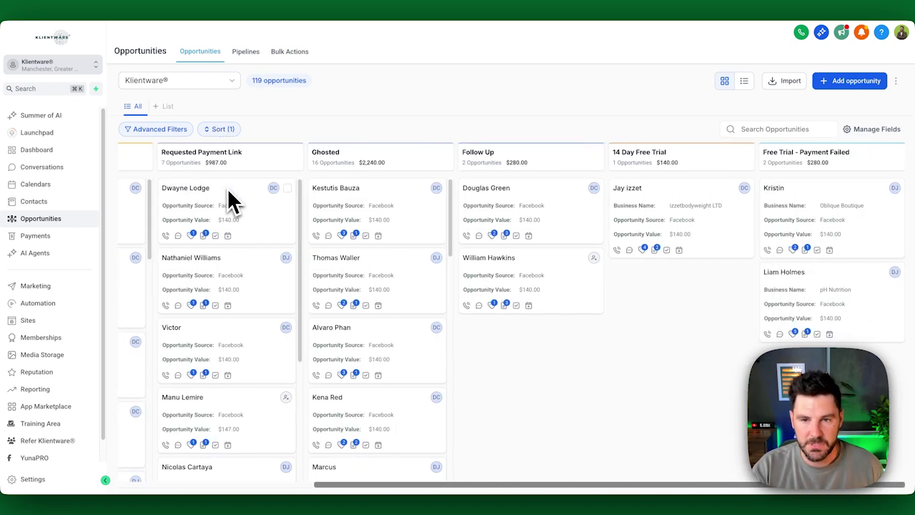
scroll(228, 188, left, 3)
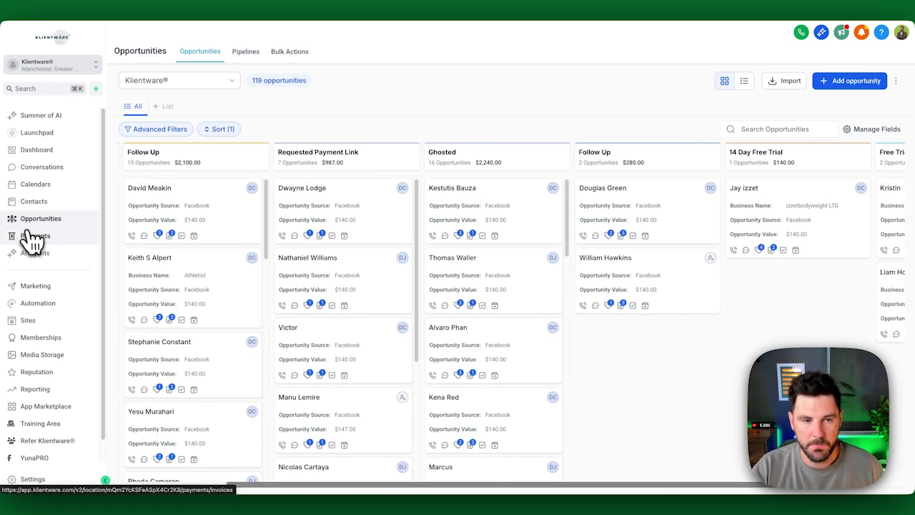
Step: Examine the payment providers under Payment Integrations and the options for invoices, estimates, documents and contracts
click(55, 237)
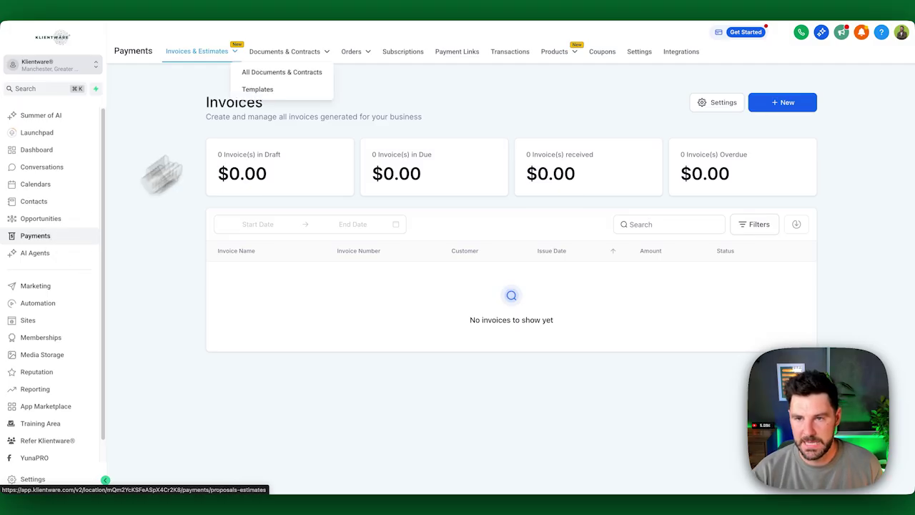
click(679, 55)
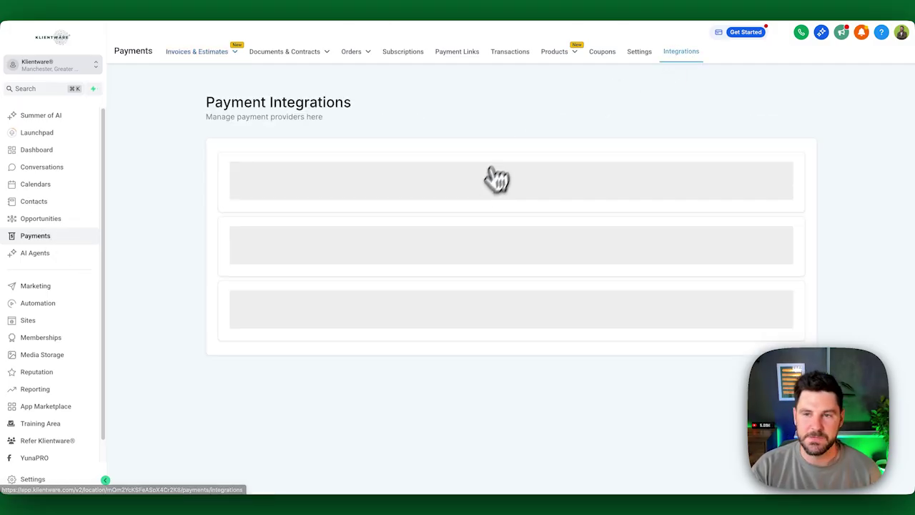
scroll(370, 269, down, 1)
scroll(370, 269, down, 1)
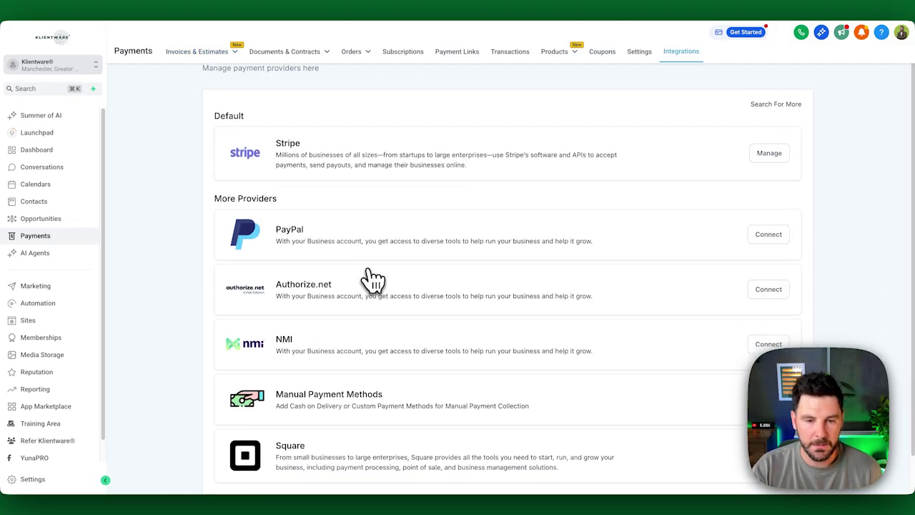
scroll(331, 390, down, 2)
scroll(400, 415, up, 3)
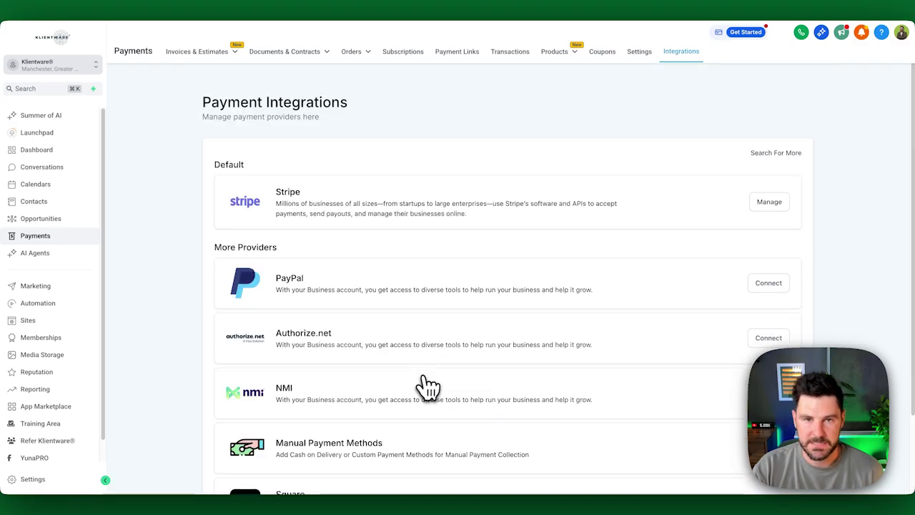
mouse_move(203, 57)
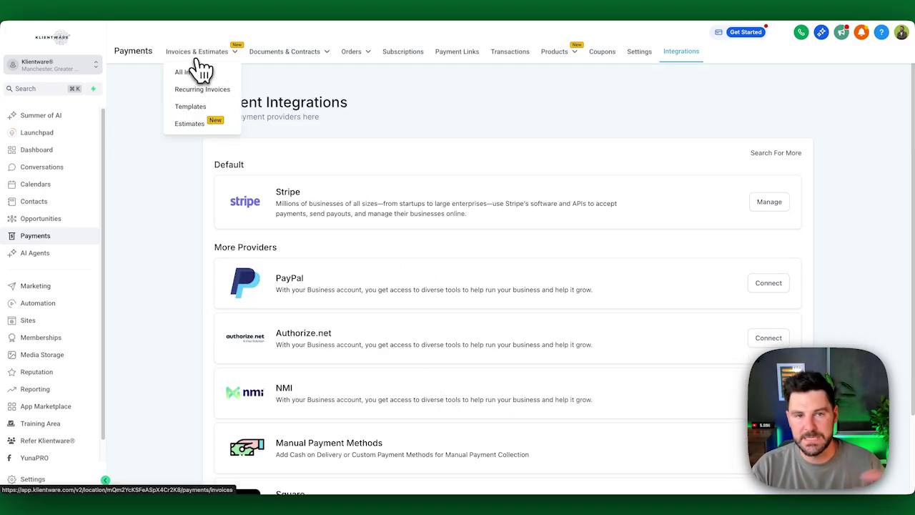
mouse_move(255, 70)
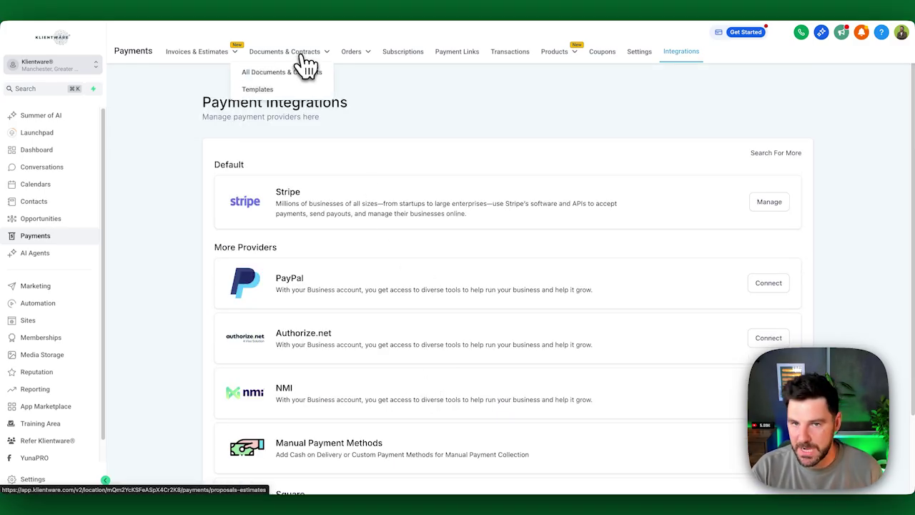
Step: View the Voice AI and Conversation AI pages of the AI Agents area
click(64, 256)
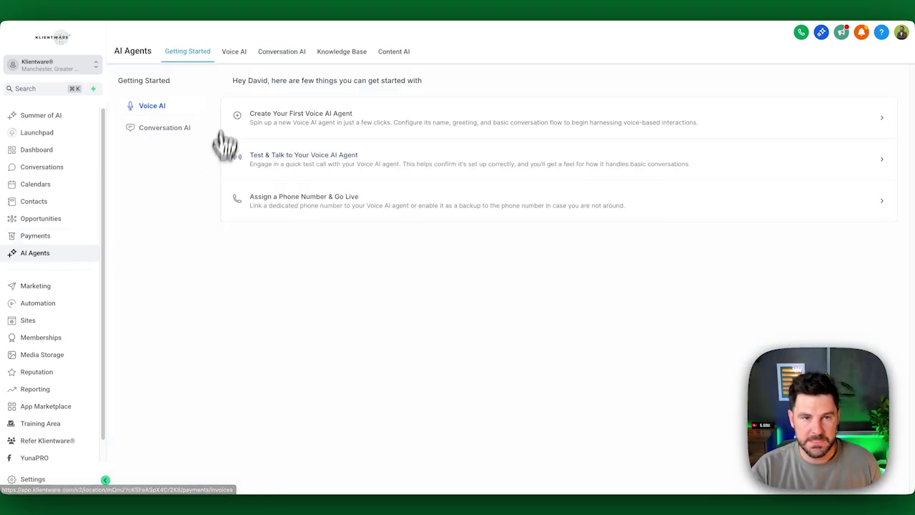
click(228, 53)
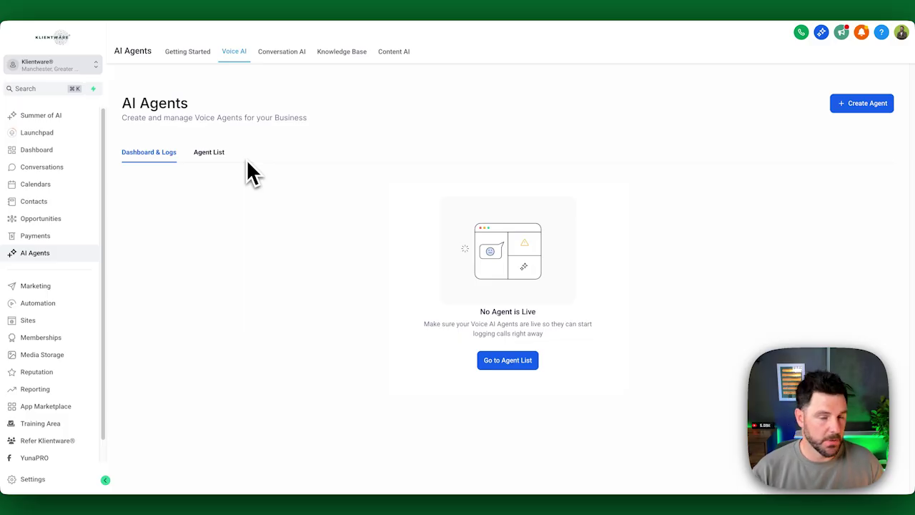
click(282, 54)
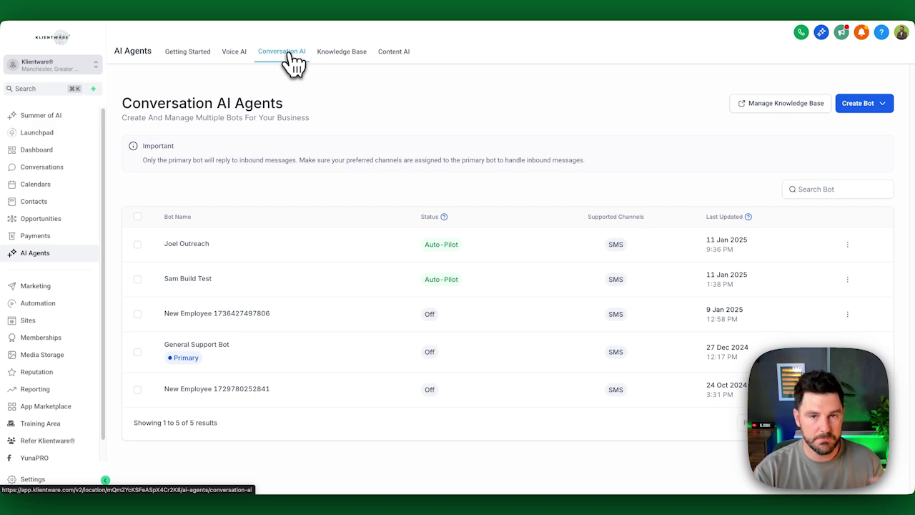
Step: View the Content AI page, Marketing's Social Planner and the Automation workflow list
click(383, 57)
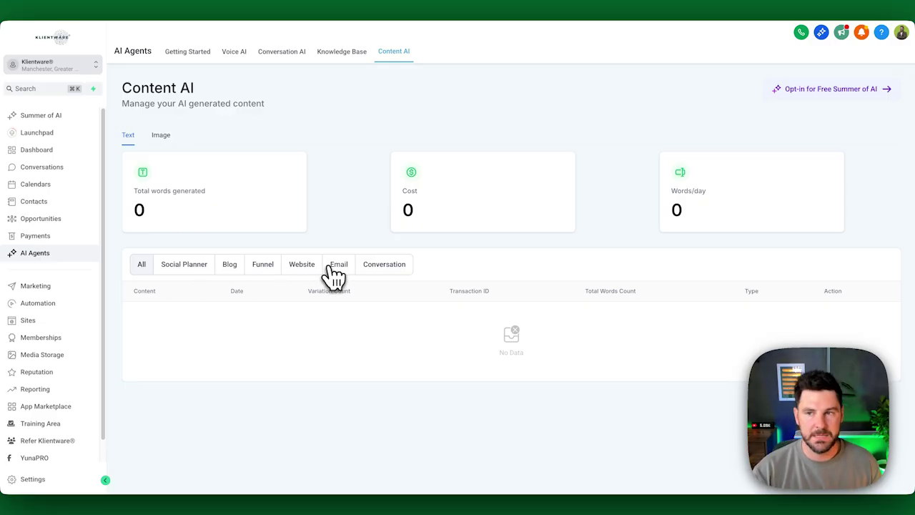
click(39, 287)
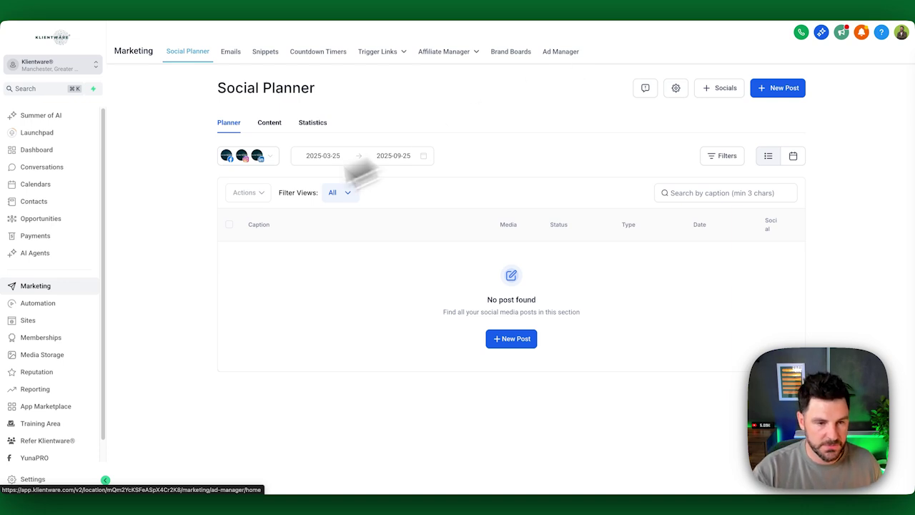
click(66, 303)
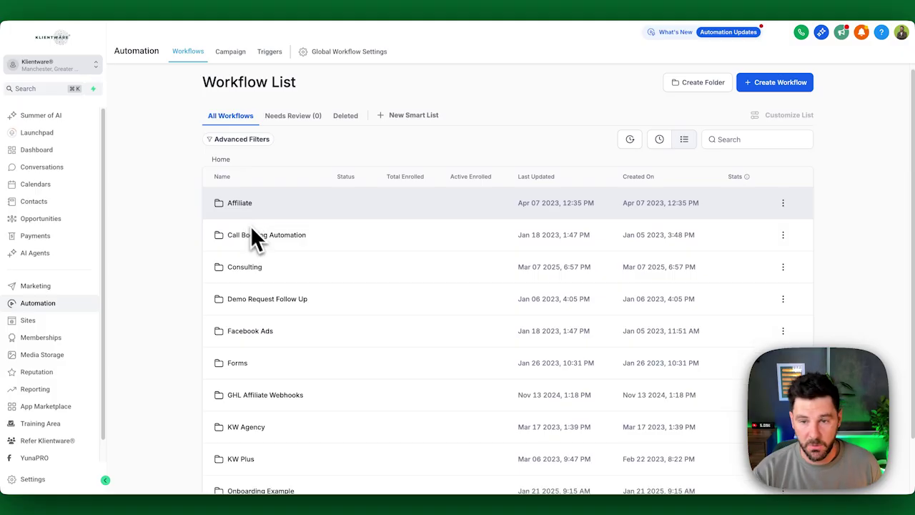
Step: View the Sites area's funnels, look inside the consulting funnels folder and return to the funnels home list
click(56, 321)
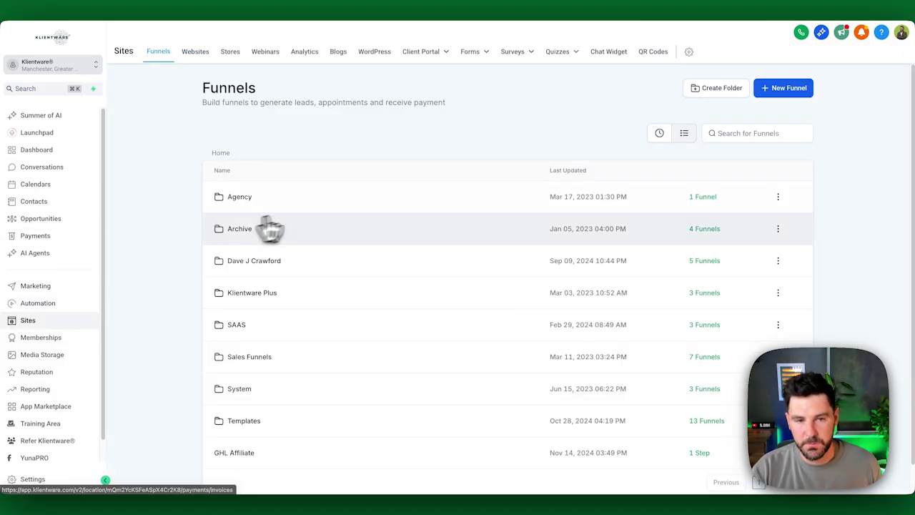
click(254, 261)
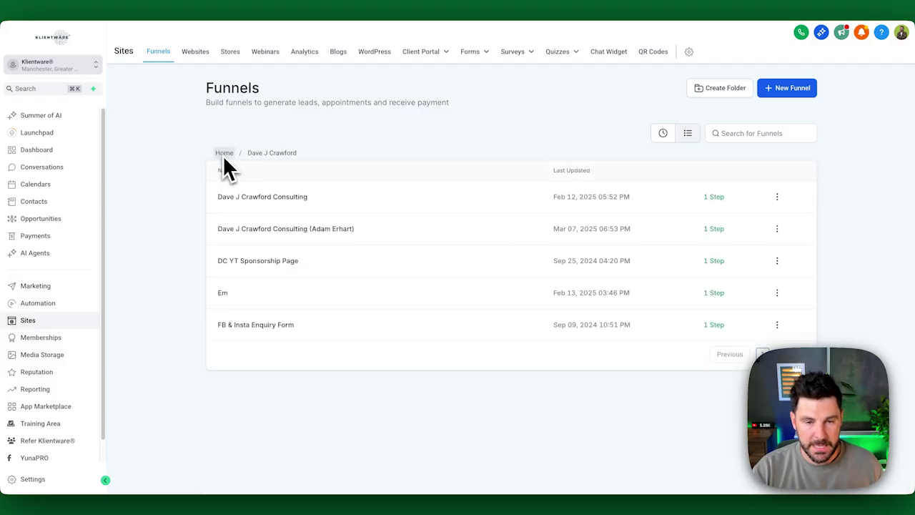
click(276, 197)
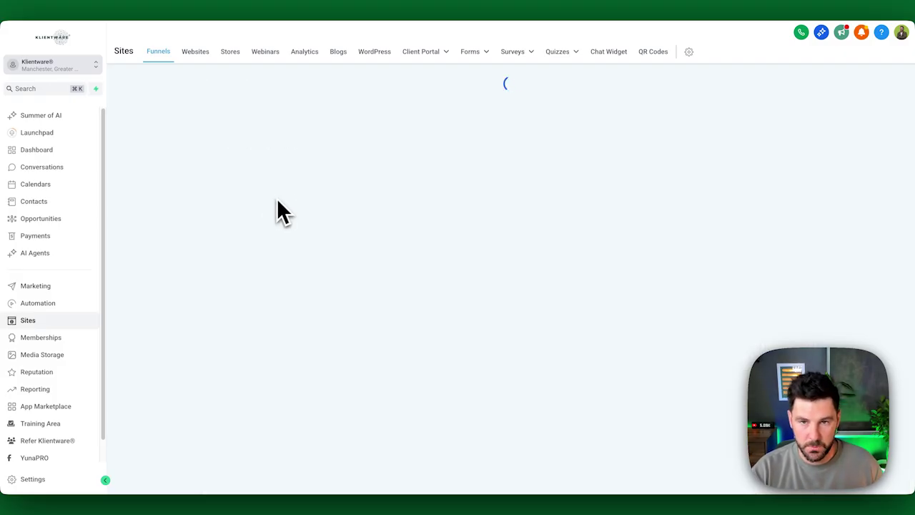
click(225, 153)
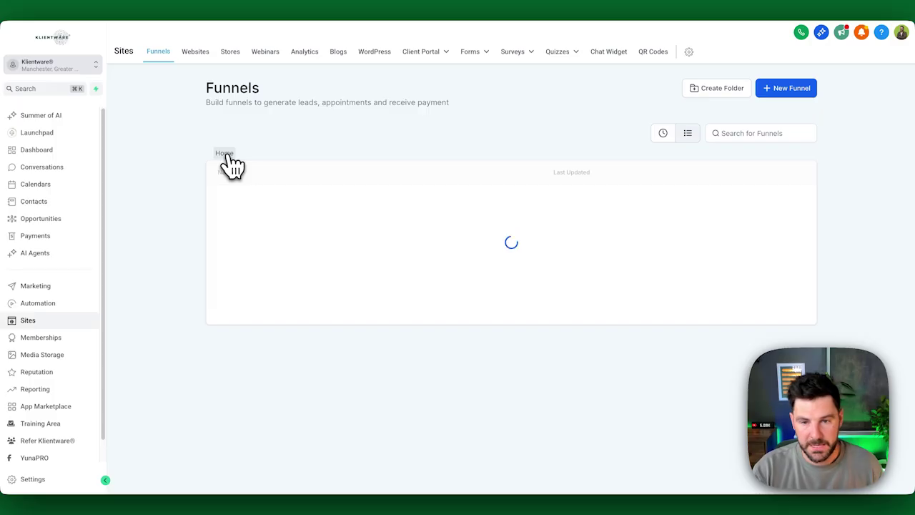
Step: Open the landing page of the 2.0 Klientware® Request Demo Funnel (Free Trial) from the Sales Funnels folder for editing
click(247, 356)
click(317, 207)
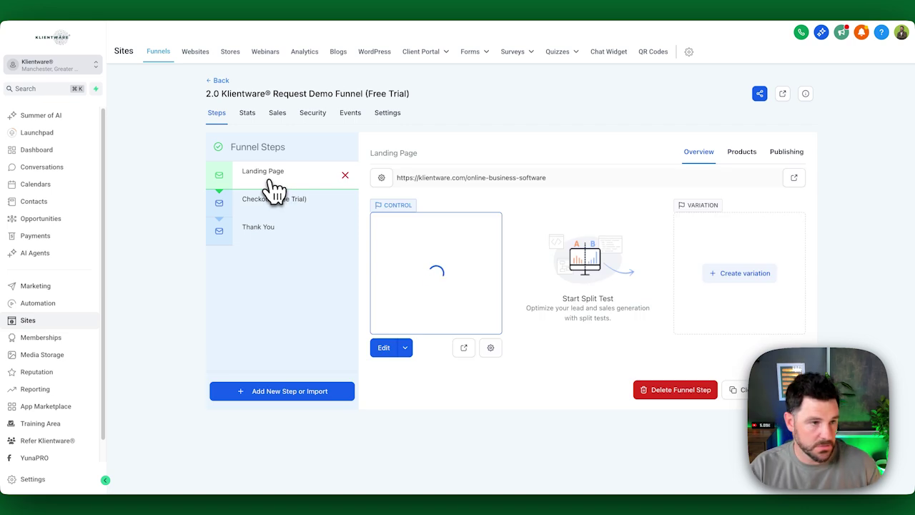
click(384, 349)
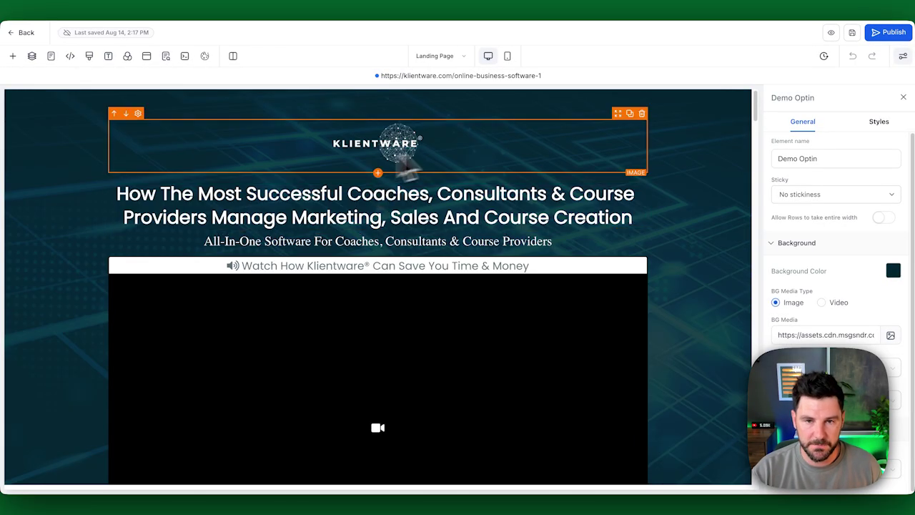
Step: Inspect the header logo's image settings, review the landing page's sections and return to the funnel's steps
click(476, 139)
scroll(828, 214, down, 1)
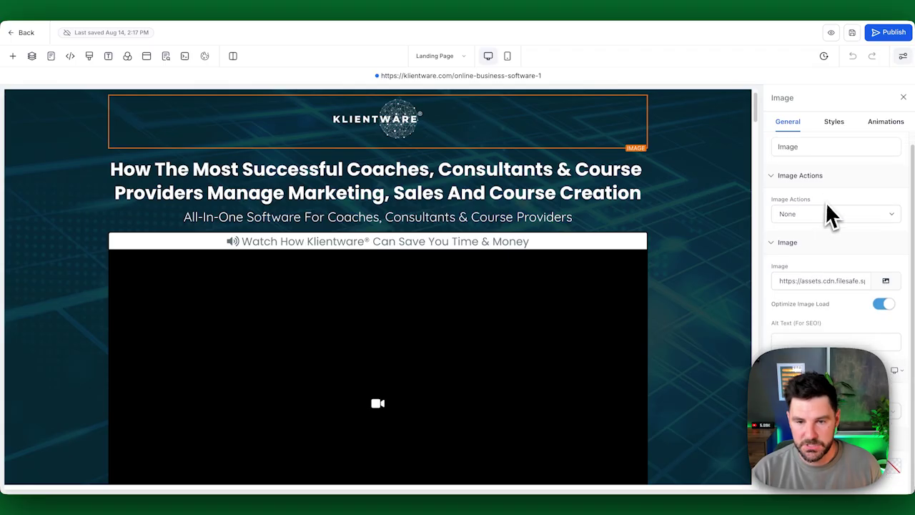
scroll(429, 228, down, 5)
scroll(358, 315, down, 12)
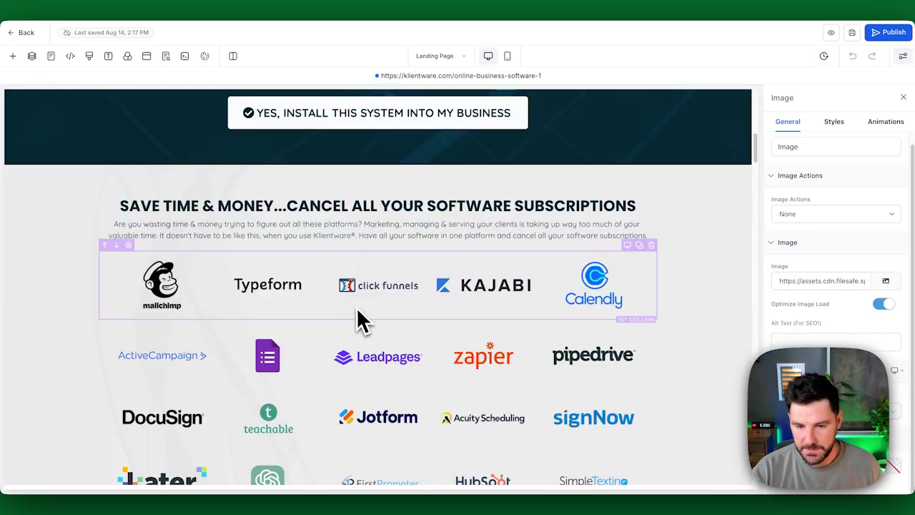
scroll(301, 247, down, 3)
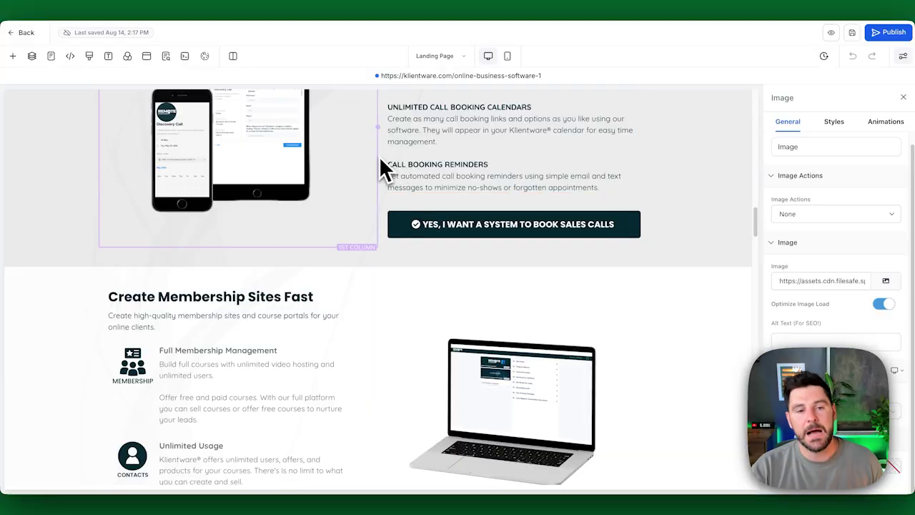
scroll(384, 215, down, 6)
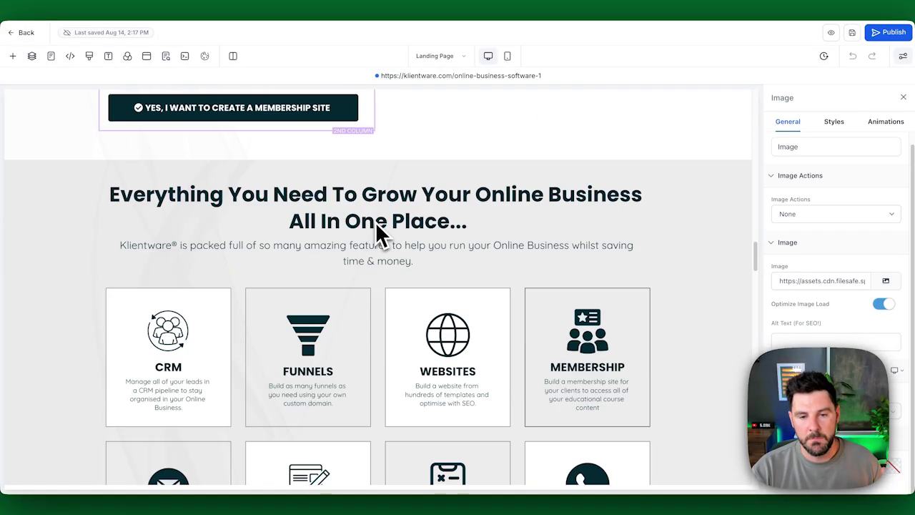
click(15, 33)
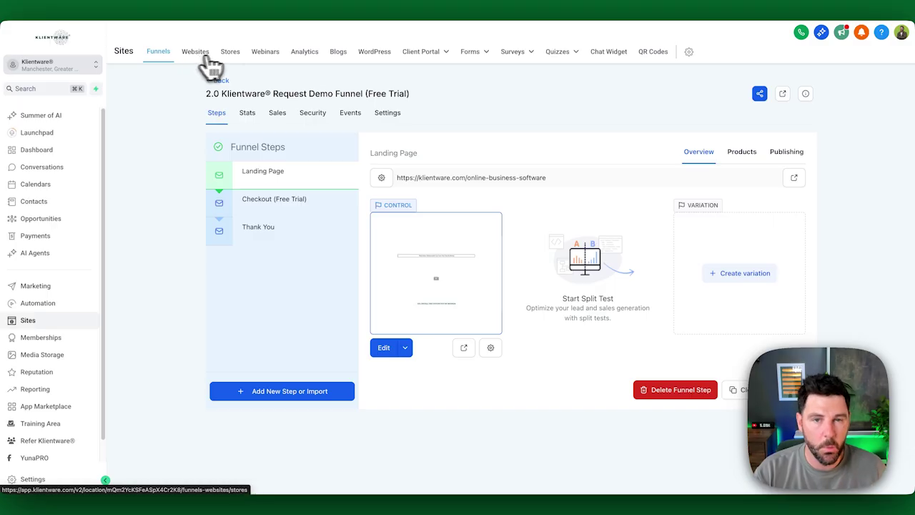
Step: View the Client Portal and Forms options in Sites, and browse the course products in Memberships
mouse_move(409, 55)
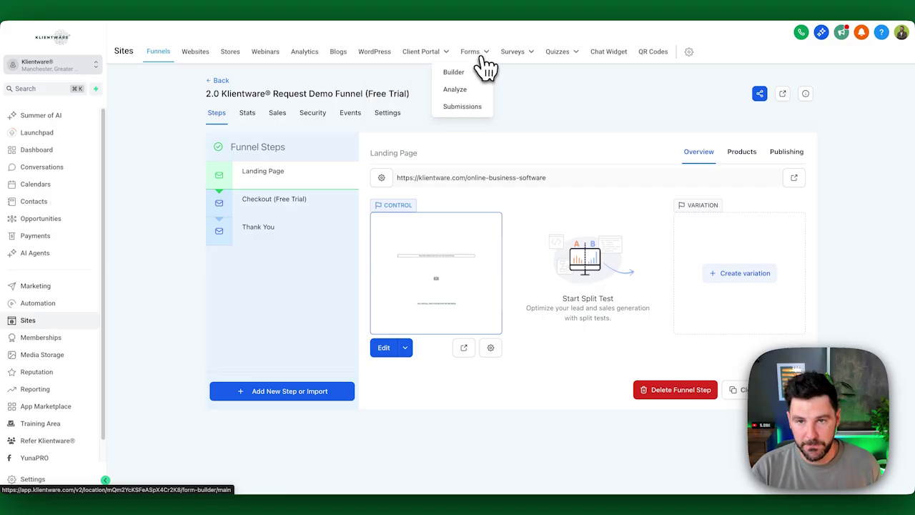
click(56, 338)
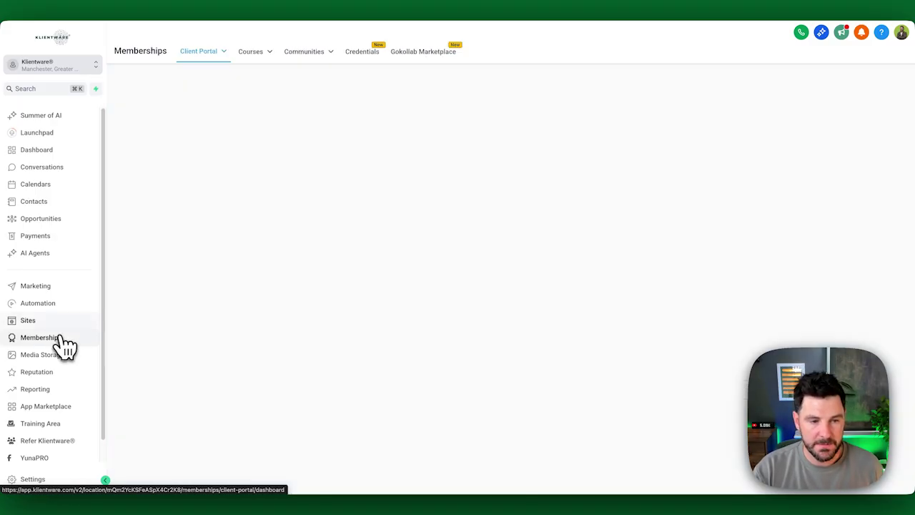
mouse_move(248, 68)
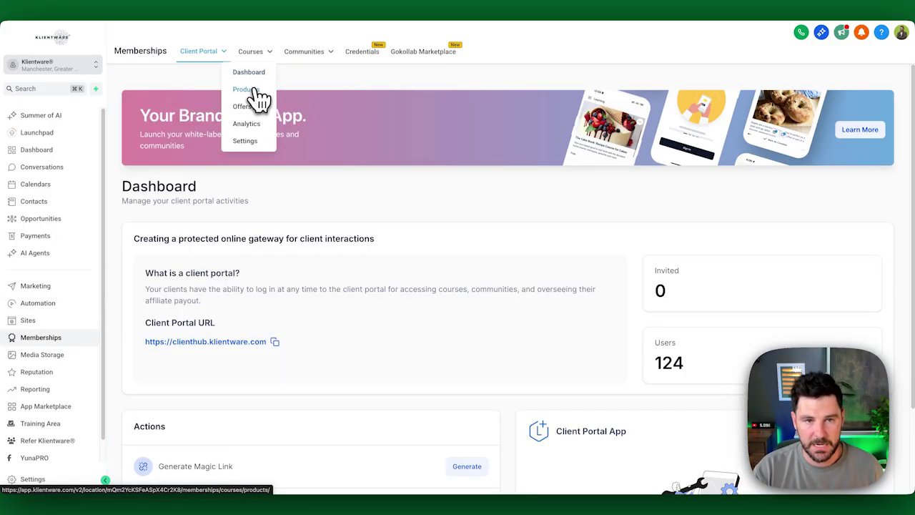
click(255, 95)
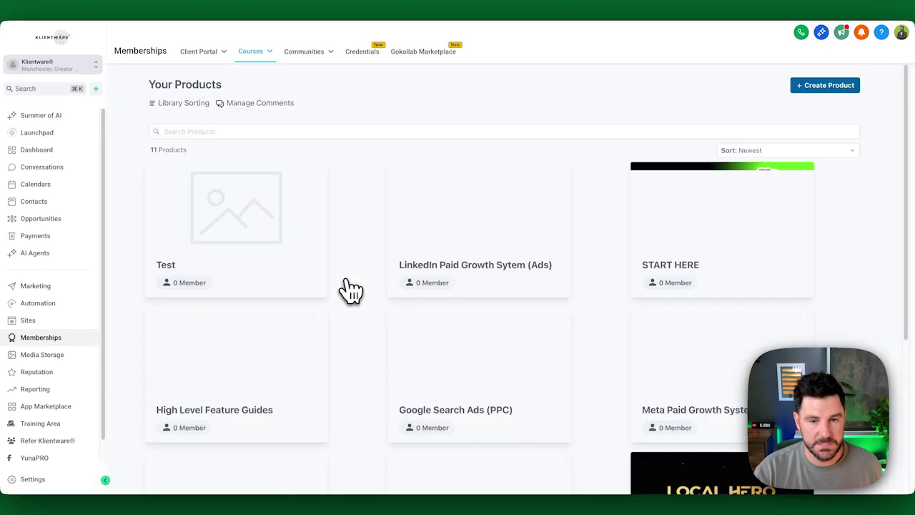
scroll(290, 198, down, 3)
scroll(297, 241, up, 3)
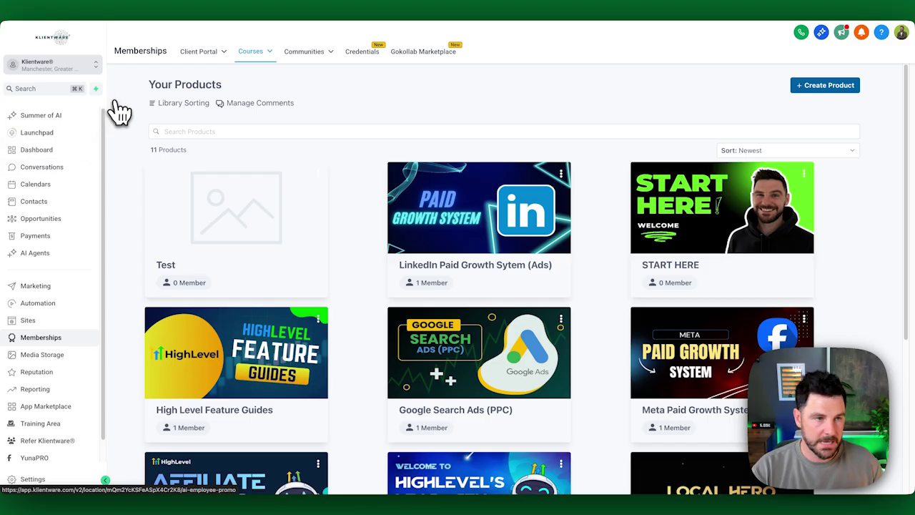
mouse_move(304, 62)
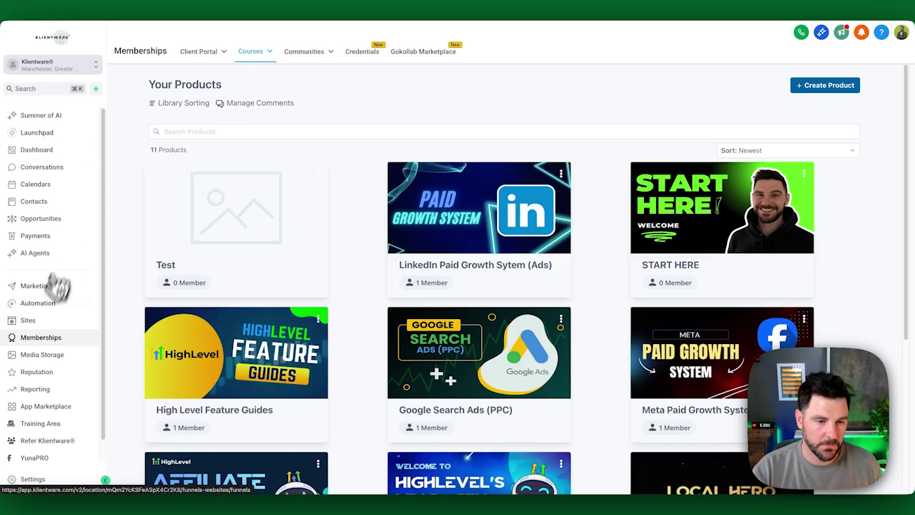
Step: View the dashboard and open the Integrations page in the Klientware® account's settings
click(53, 157)
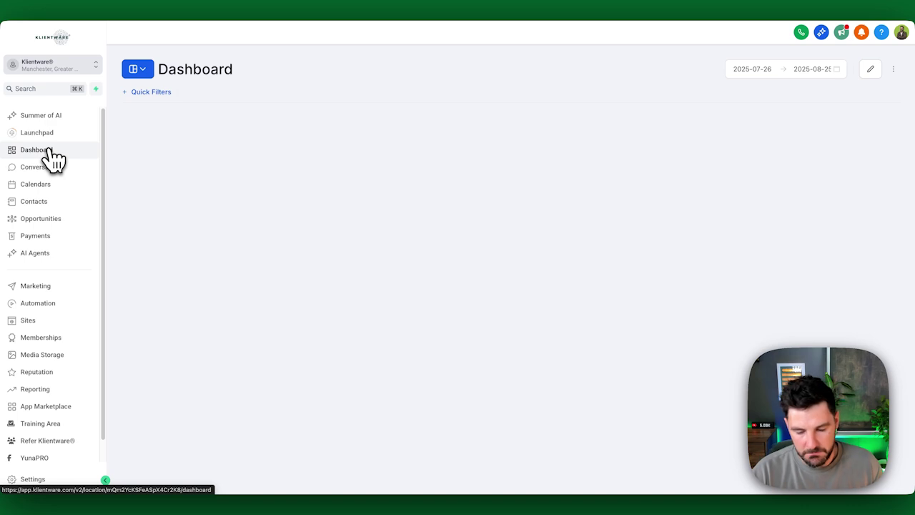
scroll(21, 321, down, 1)
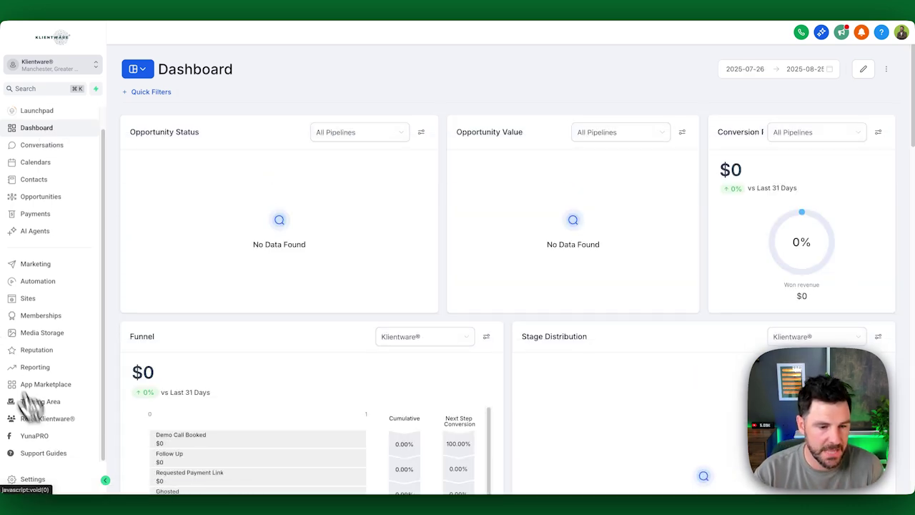
click(43, 480)
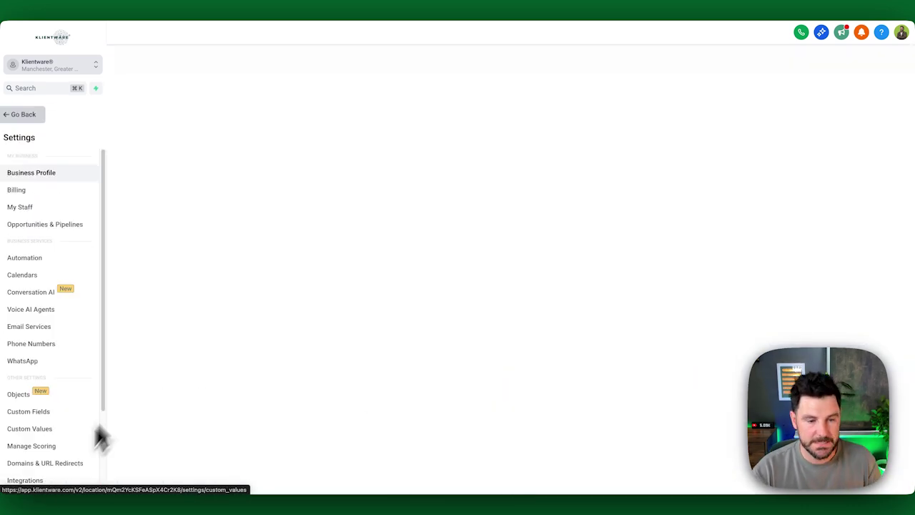
scroll(101, 429, down, 3)
click(47, 379)
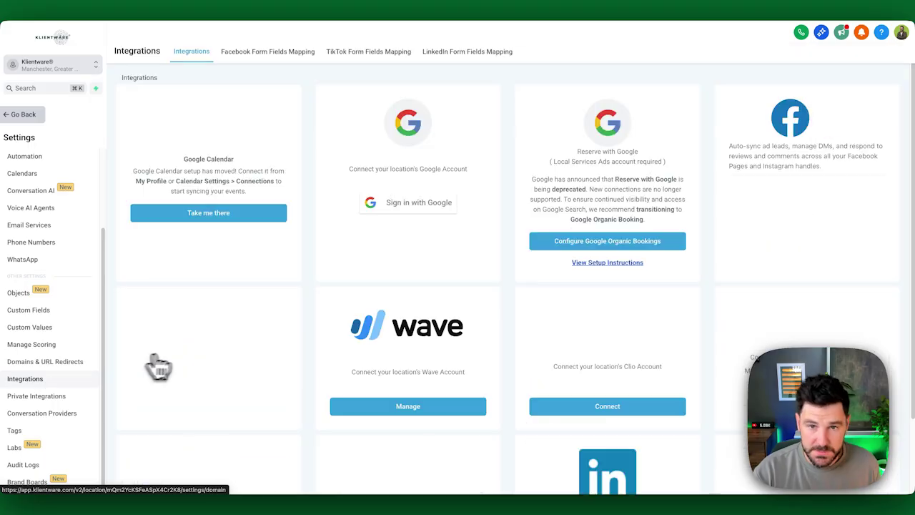
Step: Examine the available integrations, from Google, Facebook and Instagram through Stripe, Shopify, TikTok, LinkedIn and Slack to WooCommerce
scroll(386, 166, down, 1)
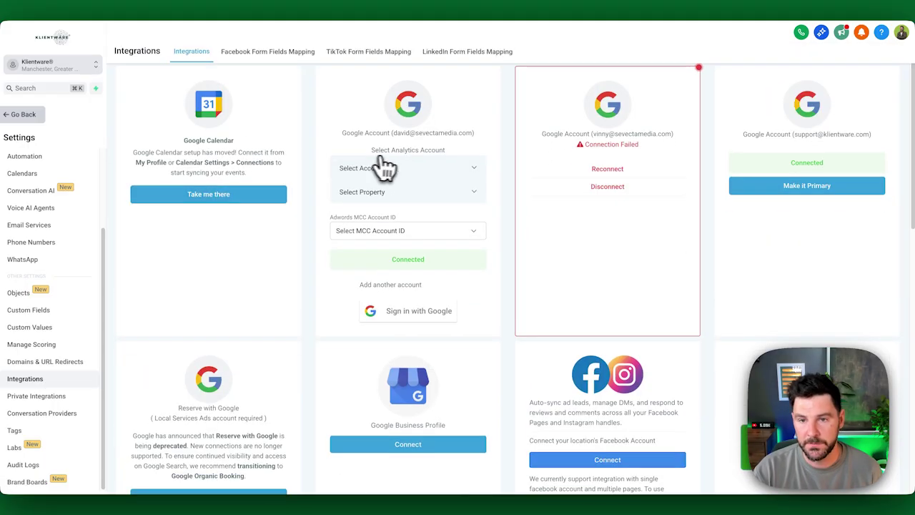
scroll(436, 182, down, 1)
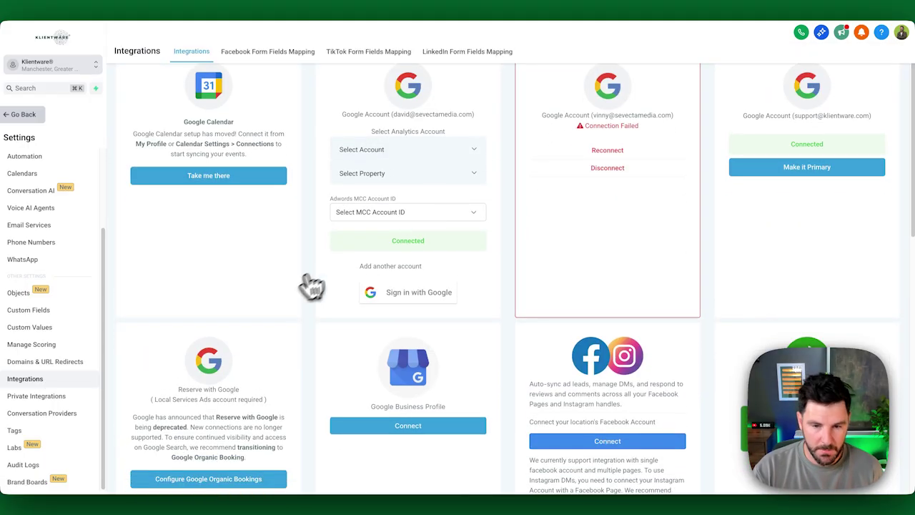
scroll(293, 329, down, 1)
scroll(640, 311, down, 3)
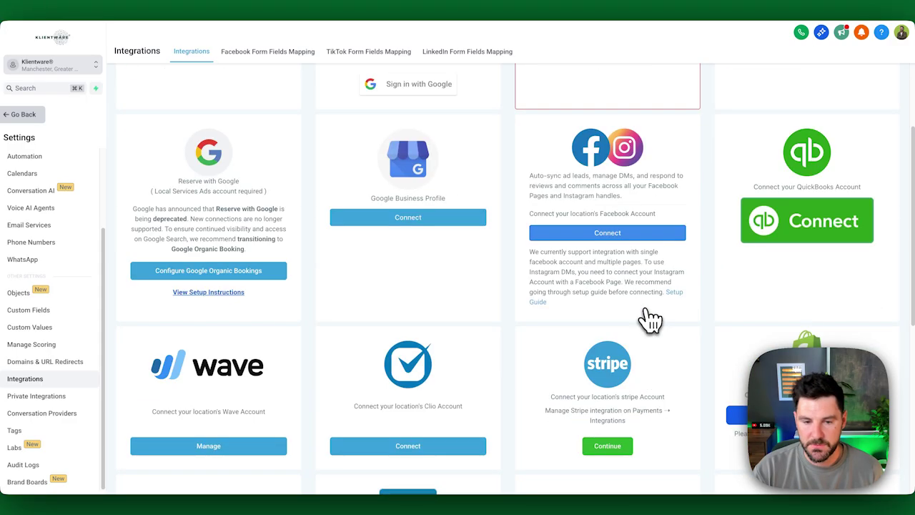
scroll(647, 321, down, 1)
scroll(207, 347, down, 1)
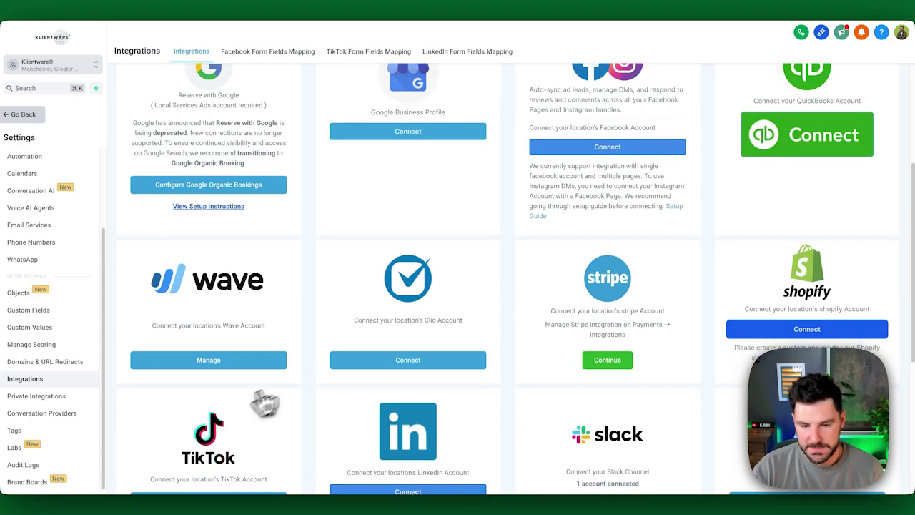
scroll(336, 409, down, 1)
scroll(697, 390, down, 3)
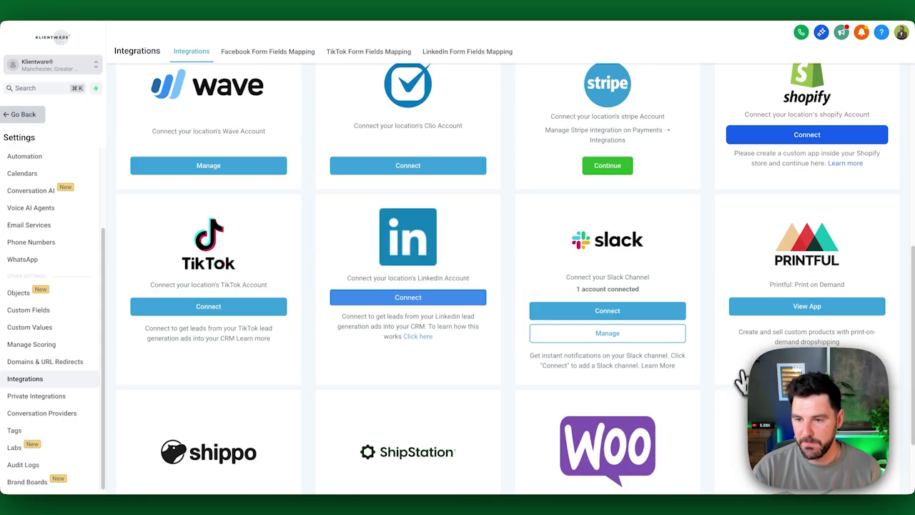
scroll(787, 300, down, 2)
scroll(300, 429, down, 1)
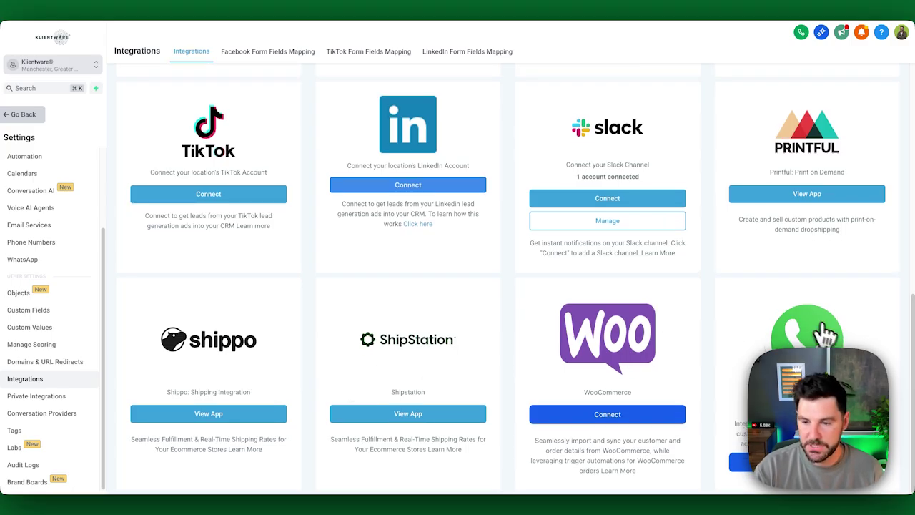
scroll(572, 308, up, 10)
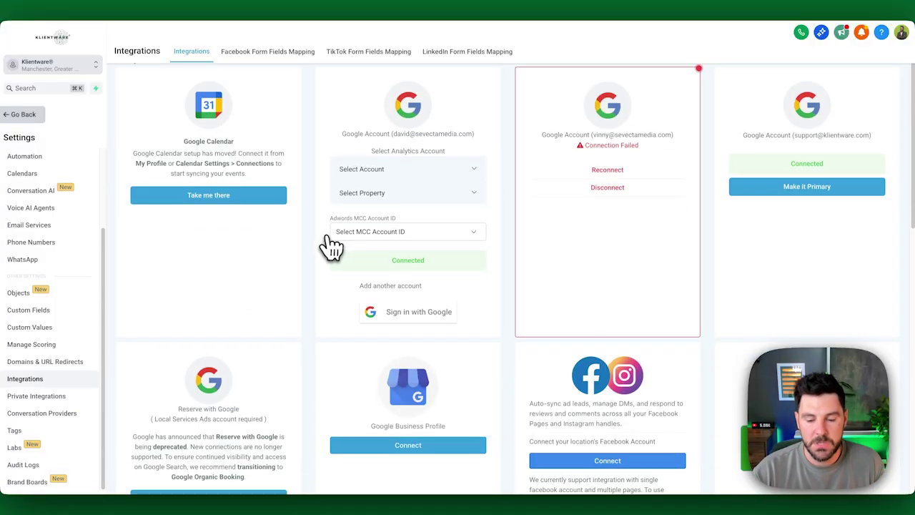
scroll(329, 245, down, 1)
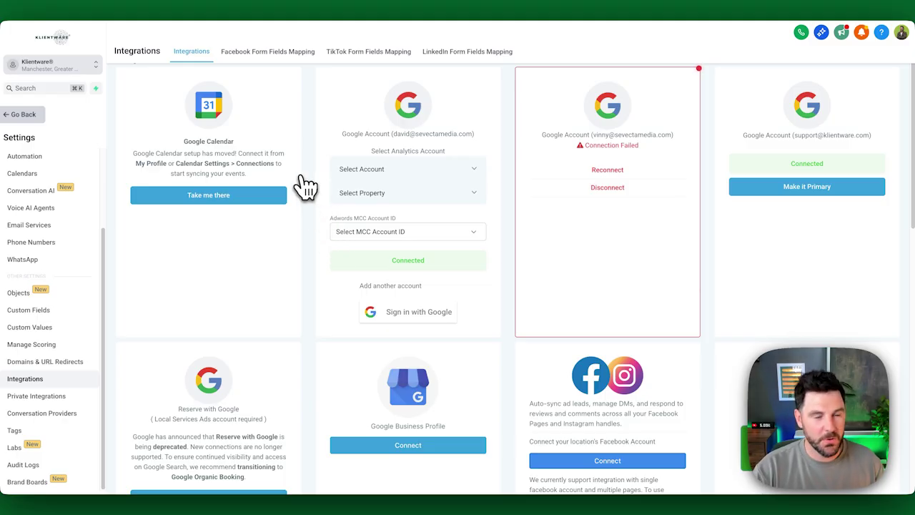
Step: View the Help & Support options and close them
click(883, 33)
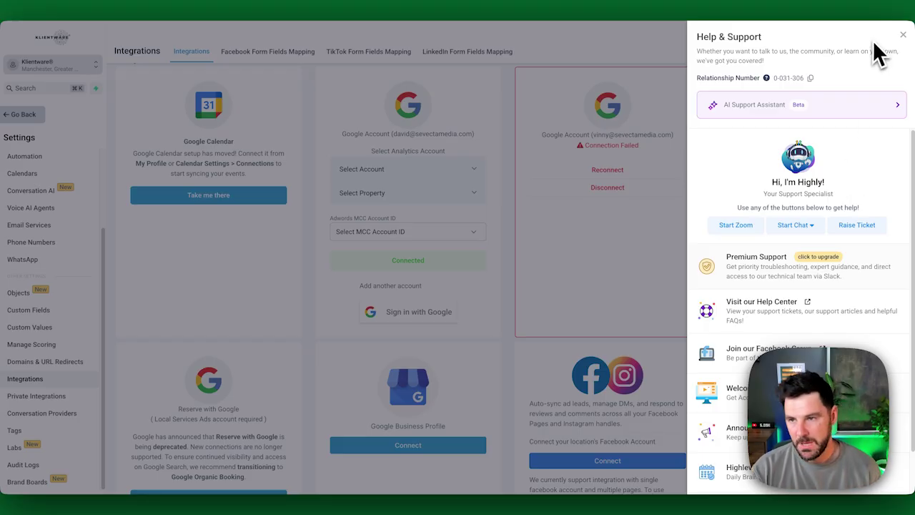
click(904, 40)
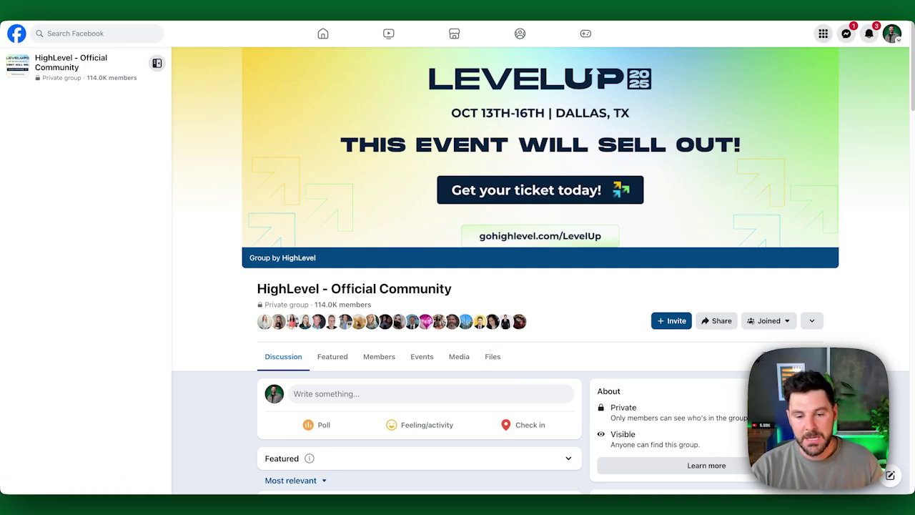
Step: Switch to Facebook and browse the discussion posts in the HighLevel - Official Community group
scroll(622, 347, down, 10)
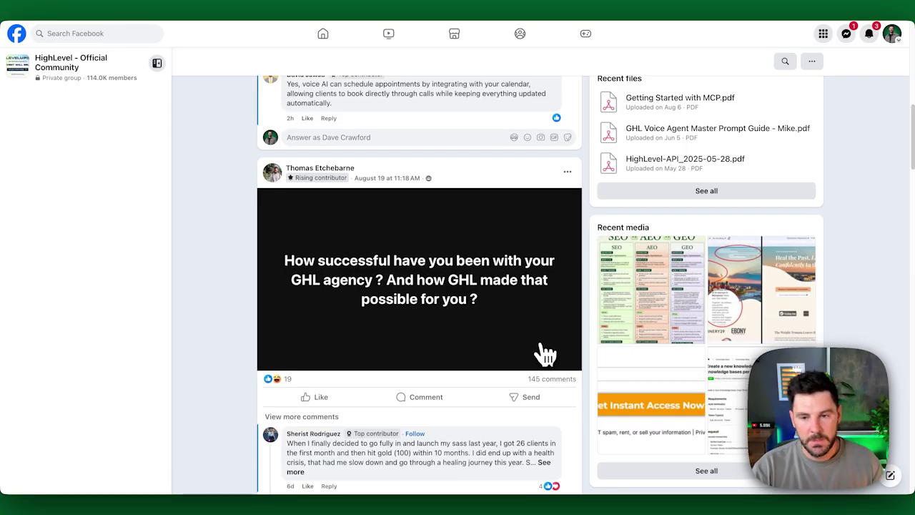
scroll(545, 352, up, 3)
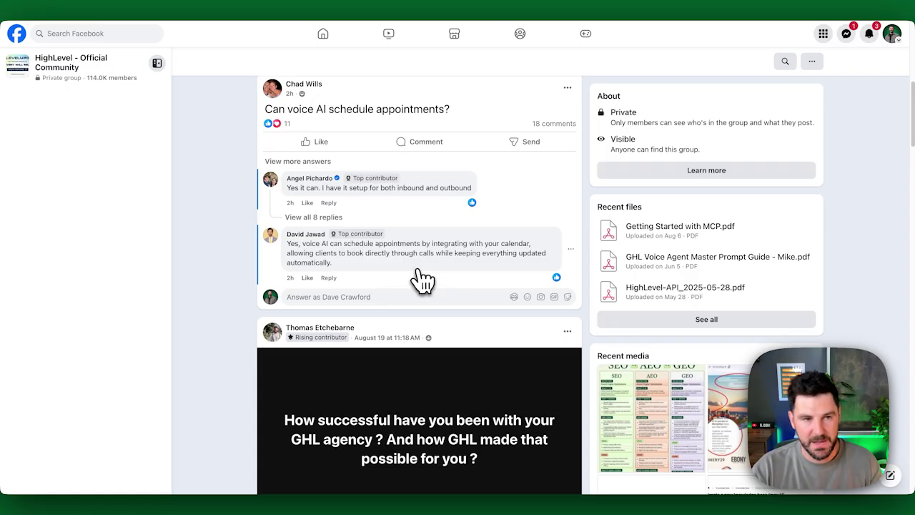
scroll(422, 289, up, 3)
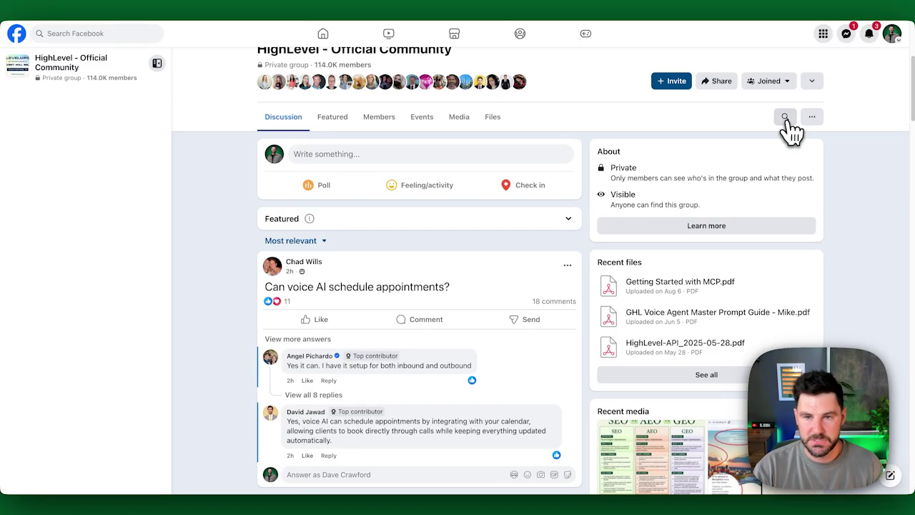